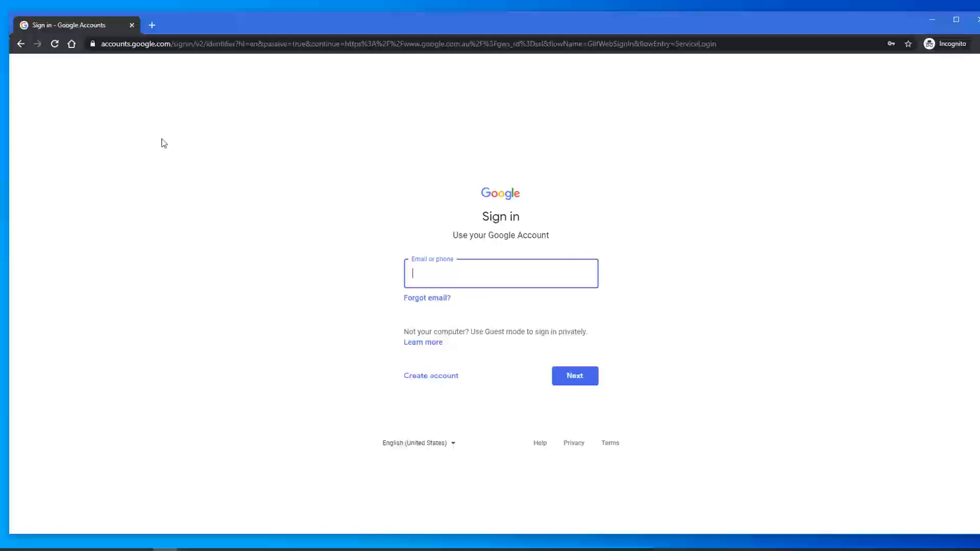
Stop briefly at Gmail from the Google homepage, then reach Sign in and show the create-account choices
click(21, 43)
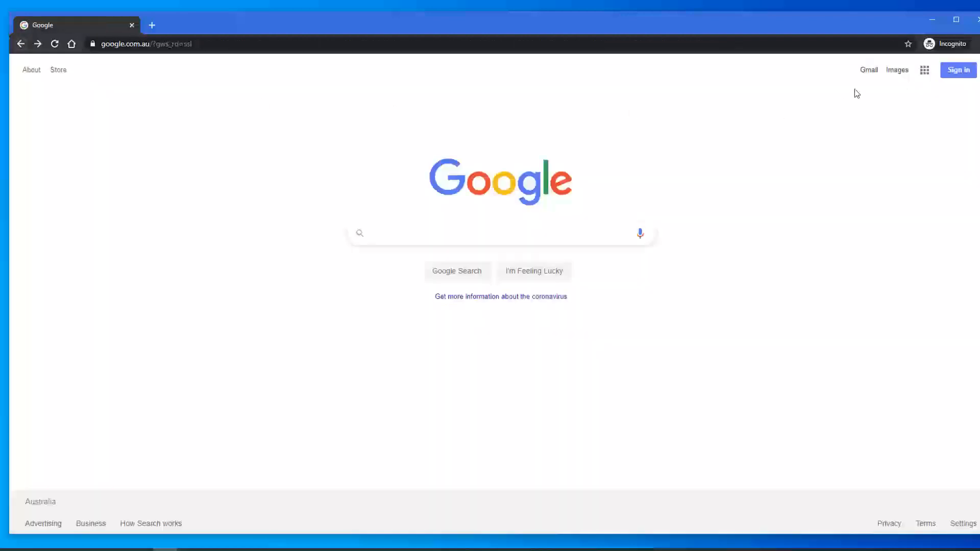
click(868, 71)
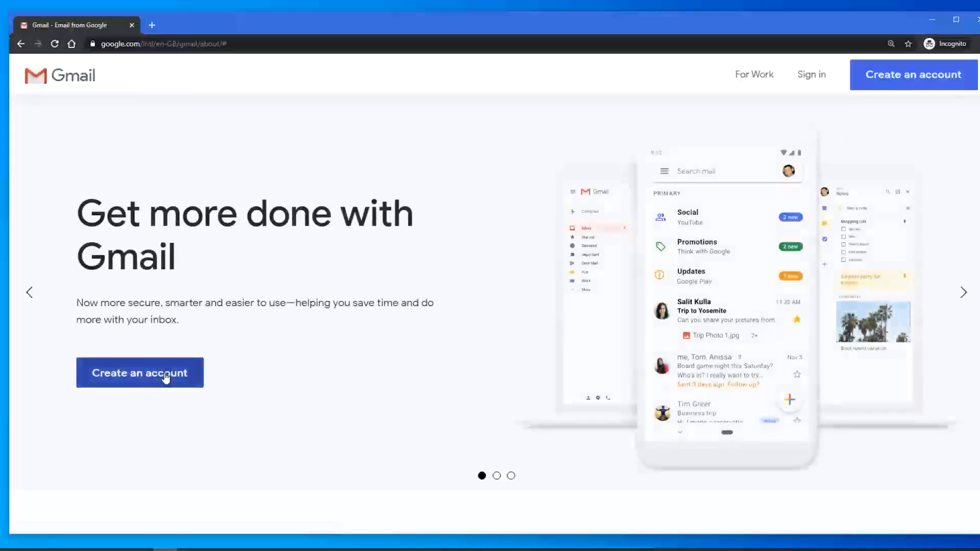
click(21, 44)
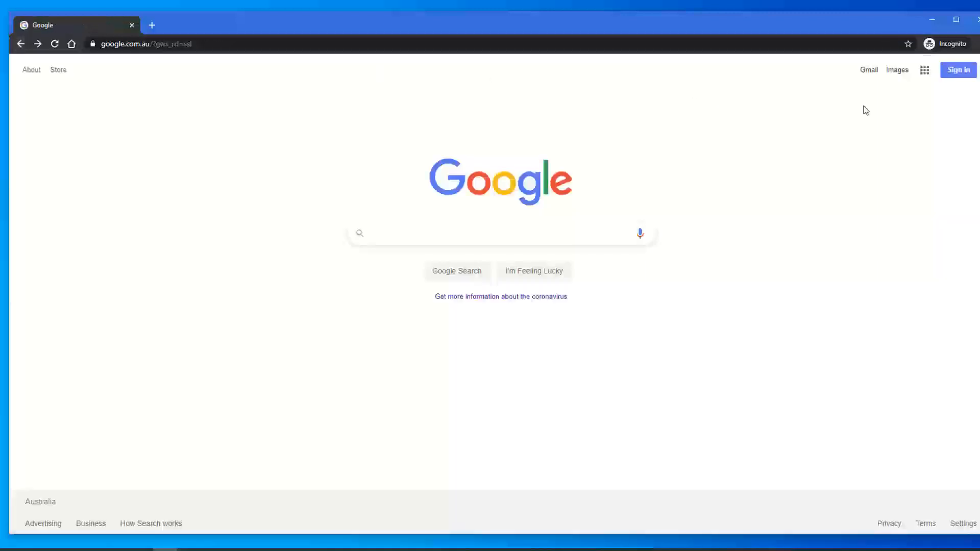
click(959, 72)
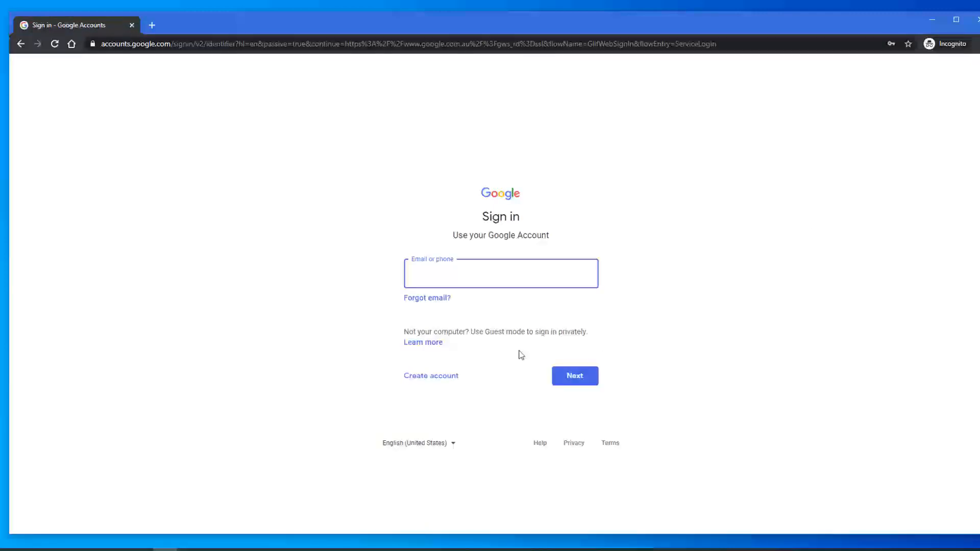
click(443, 374)
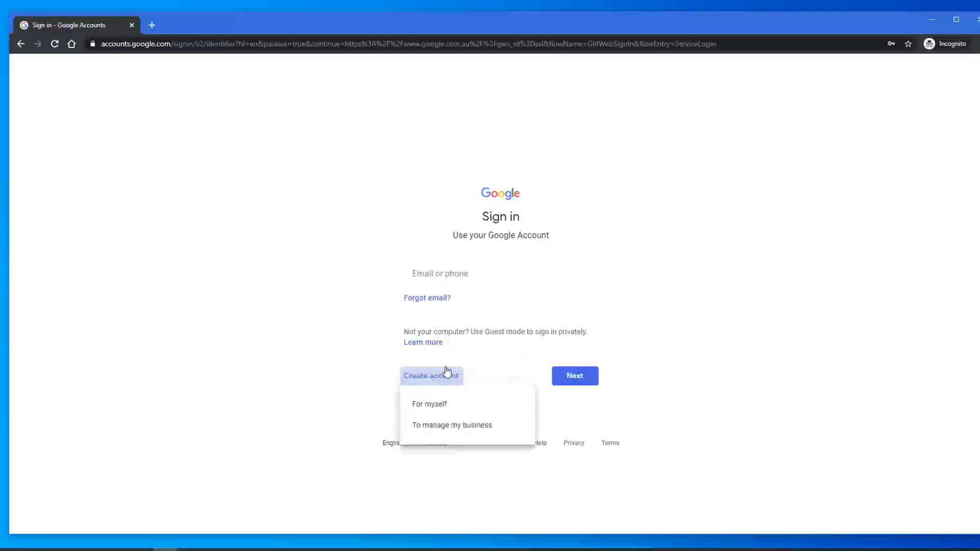
Choose 'For myself' to start creating a personal Google account
click(443, 406)
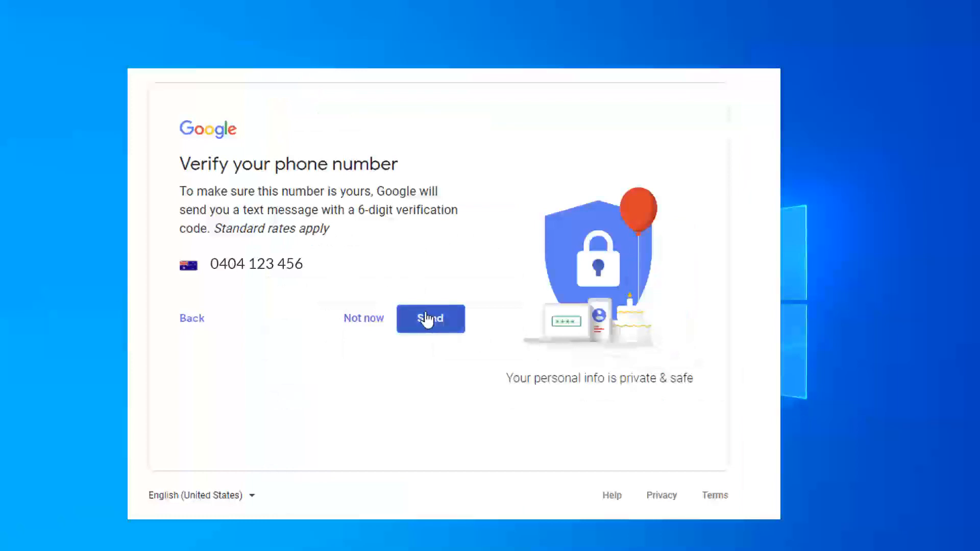
Verify the phone number with the texted 6-digit code and skip adding it to Google services
click(427, 319)
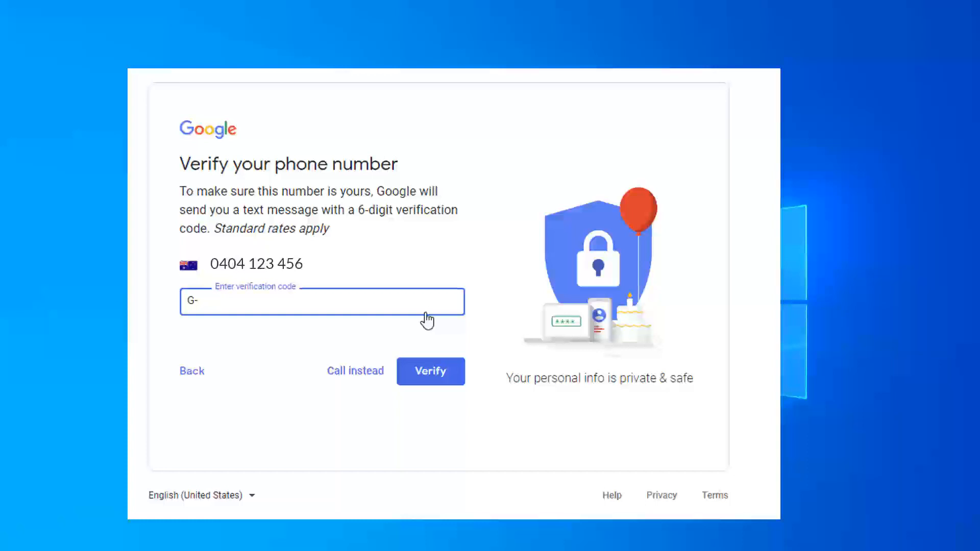
click(448, 381)
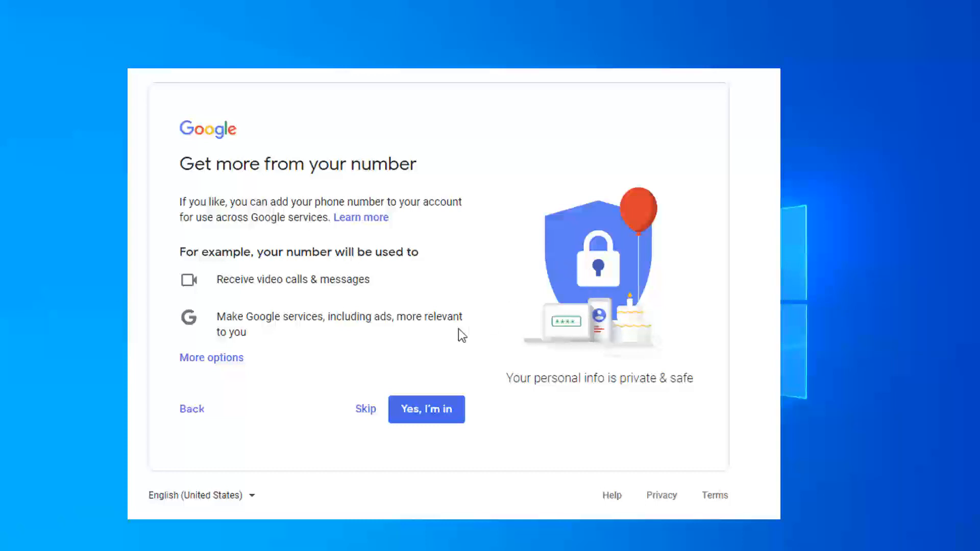
click(366, 411)
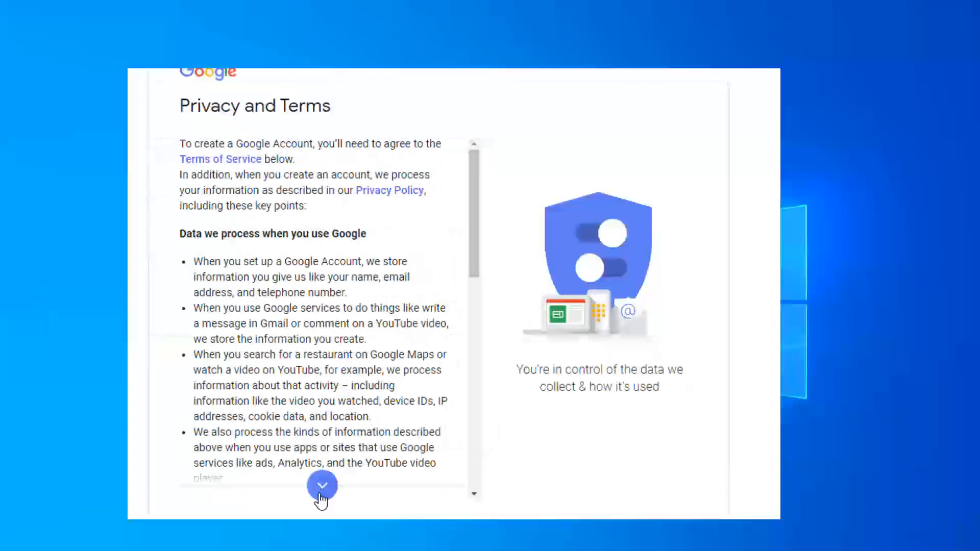
Scroll through Google's Privacy and Terms and accept them with I agree
drag(473, 262, 452, 503)
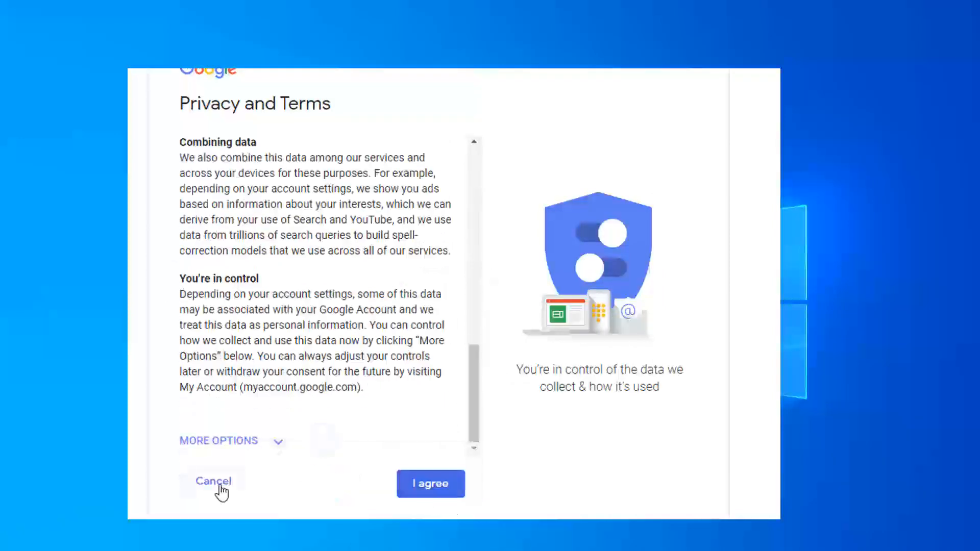
click(437, 482)
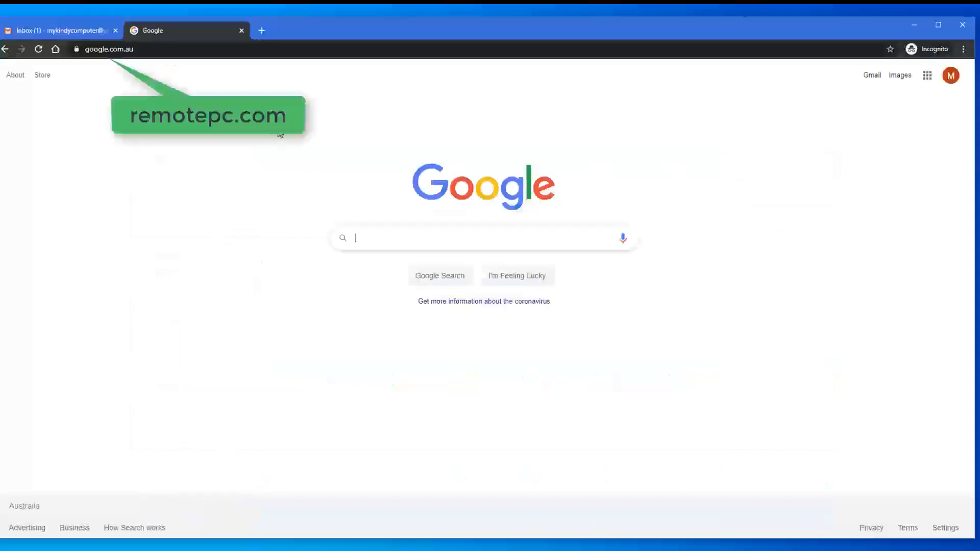
On the remotepc.com Team trial signup, set country code Australia +61 and enter a strong password
click(108, 49)
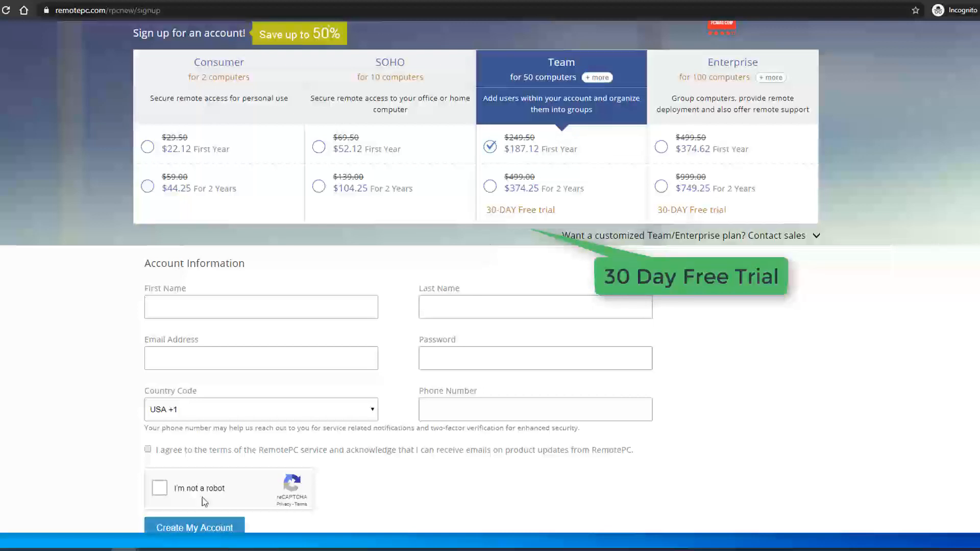
click(374, 411)
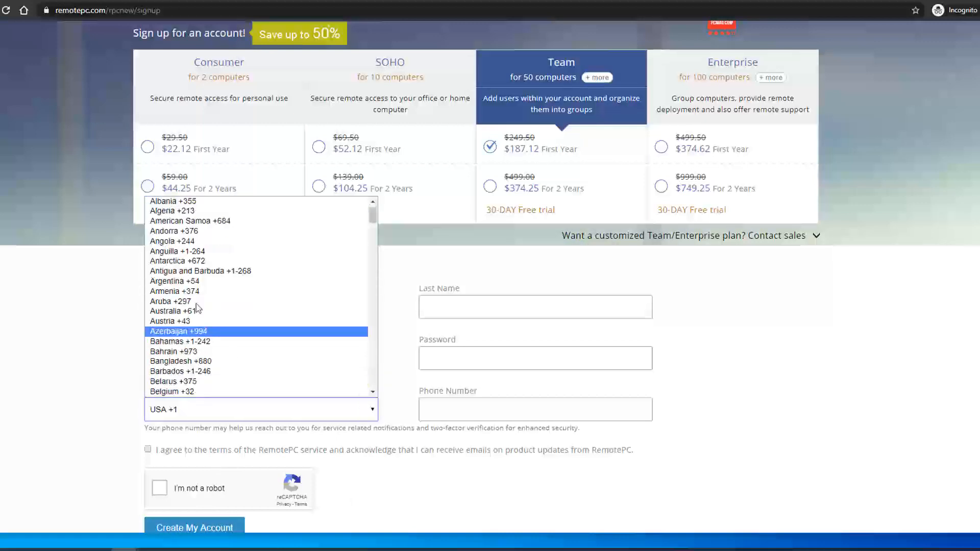
click(204, 331)
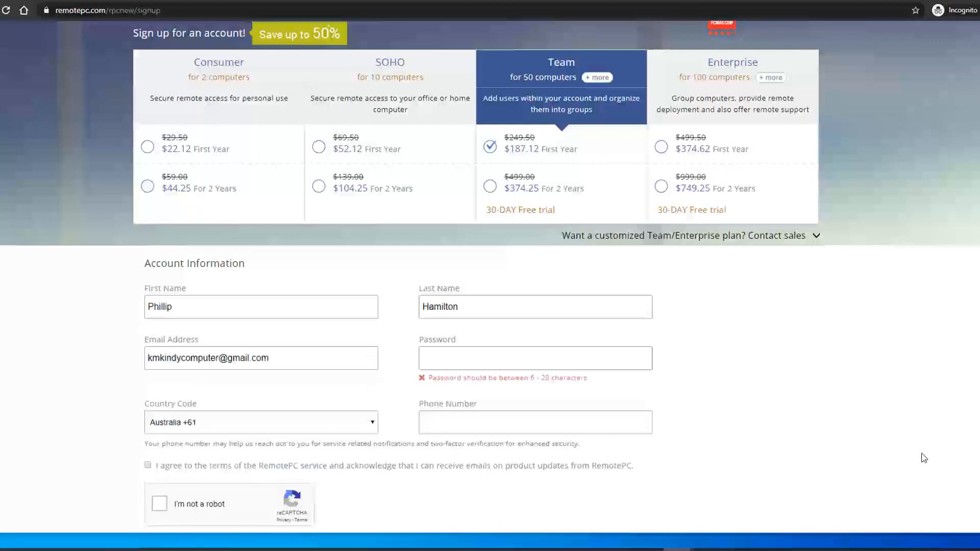
click(465, 361)
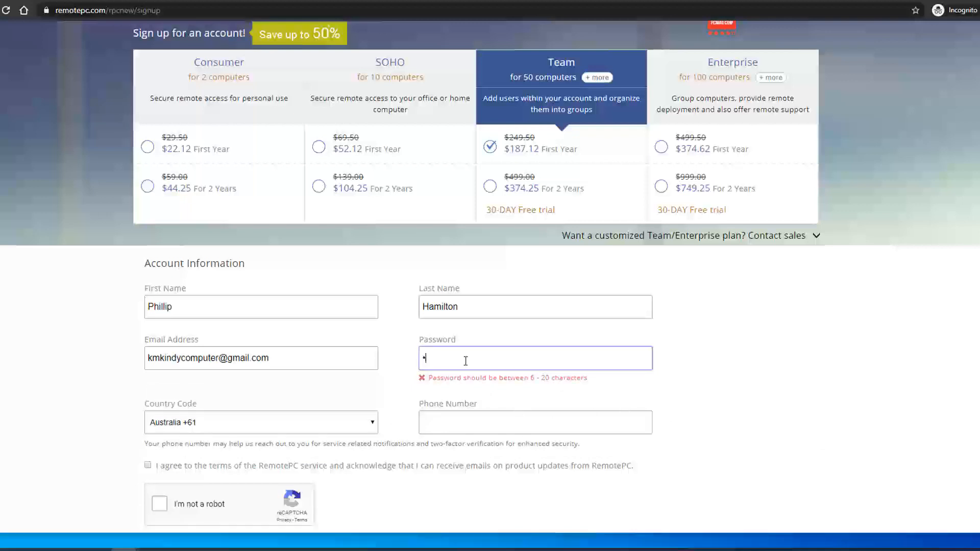
text(•••••••••)
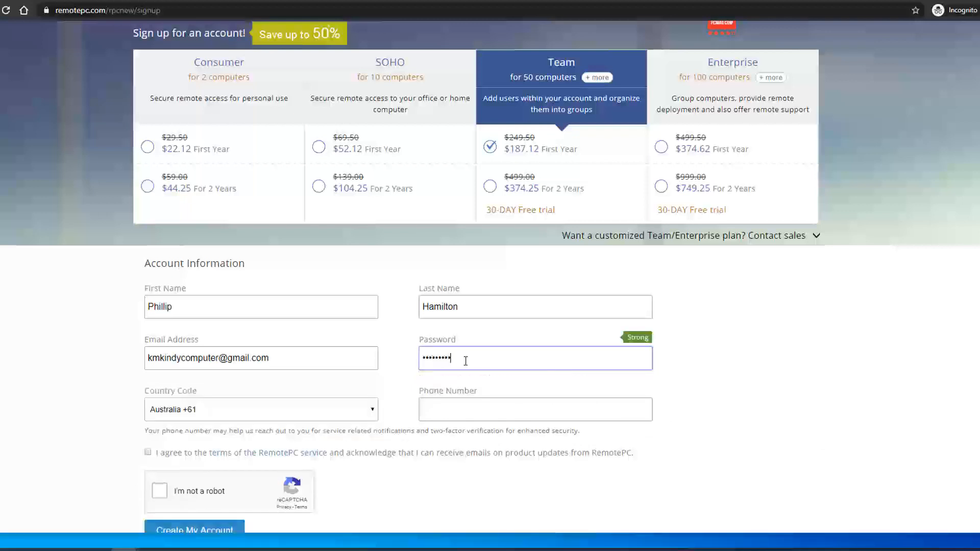
Add the phone number, accept the terms, pass reCAPTCHA and create the RemotePC account
click(479, 409)
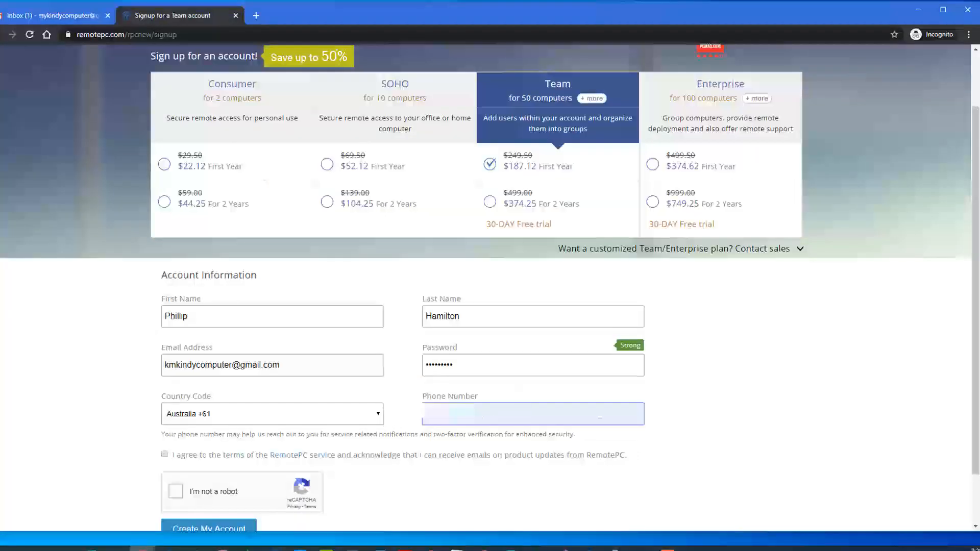
click(165, 455)
click(179, 489)
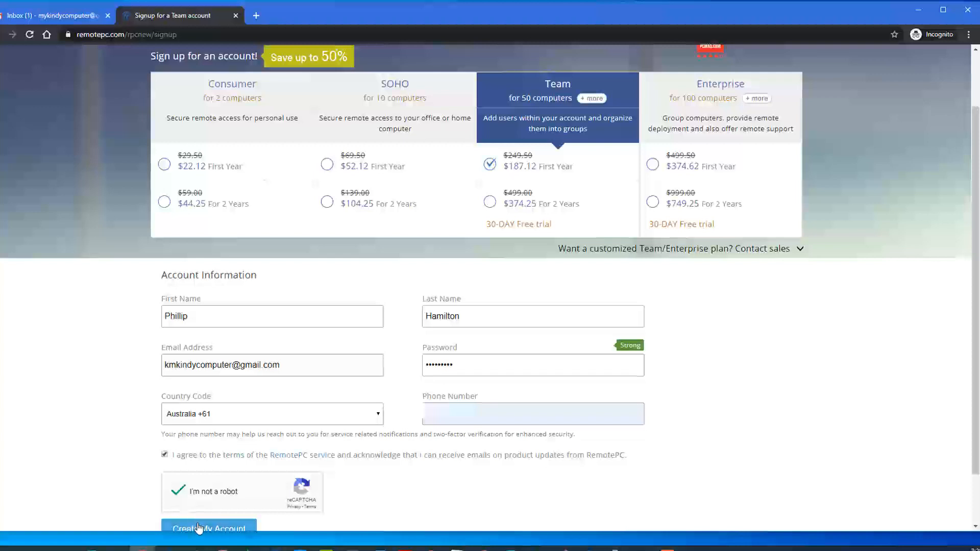
scroll(201, 525, down, 1)
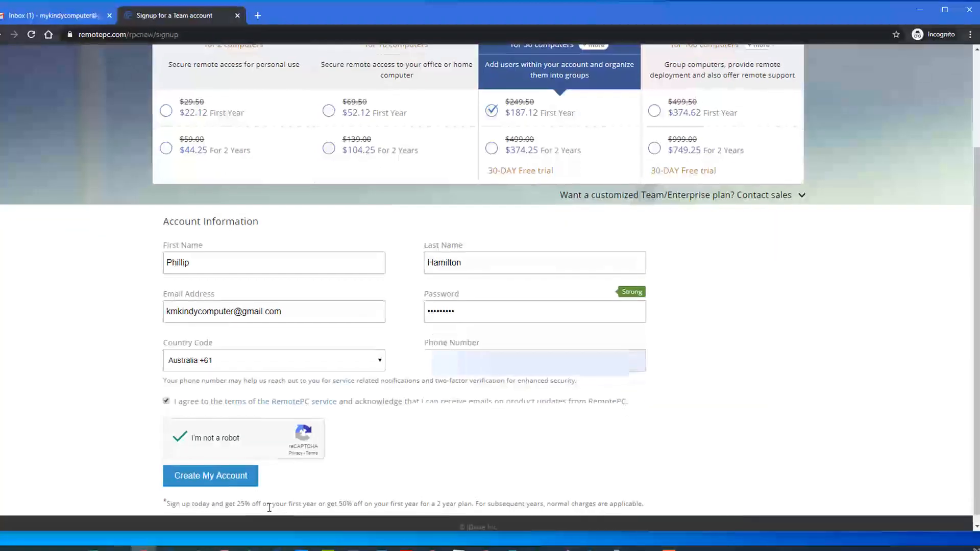
click(242, 482)
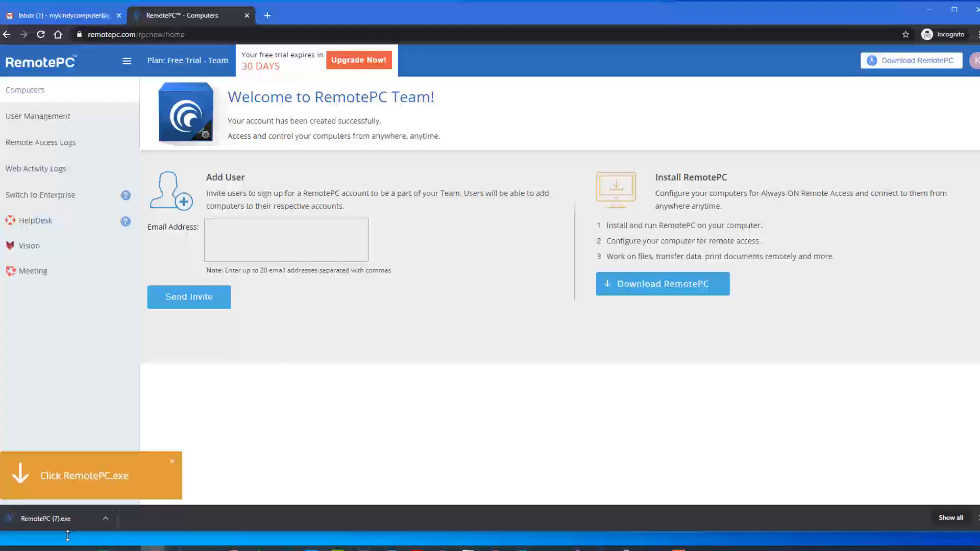
Run the downloaded RemotePC installer, choosing to replace the existing installation
click(105, 521)
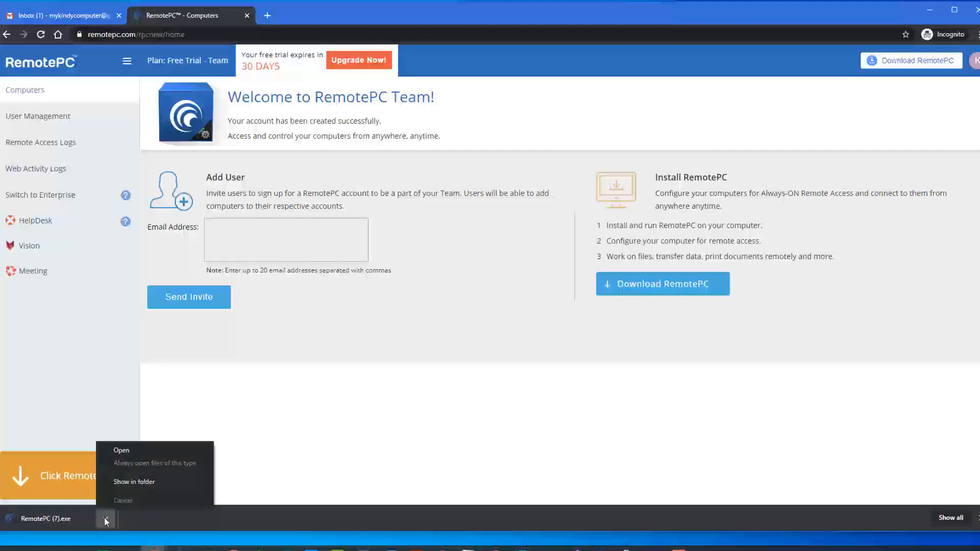
click(126, 451)
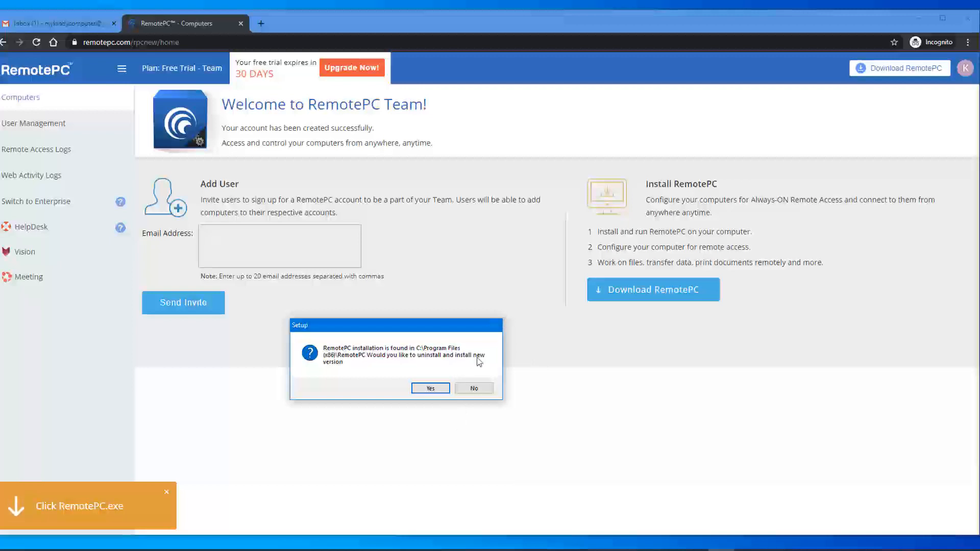
click(434, 390)
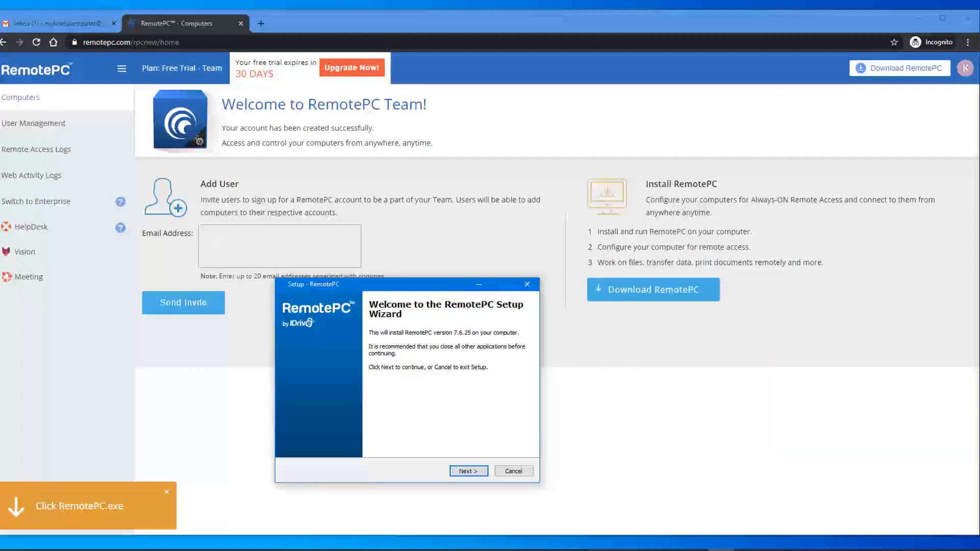
Accept the licence and install RemotePC into the default C:\Program Files (x86)\RemotePC folder
click(468, 472)
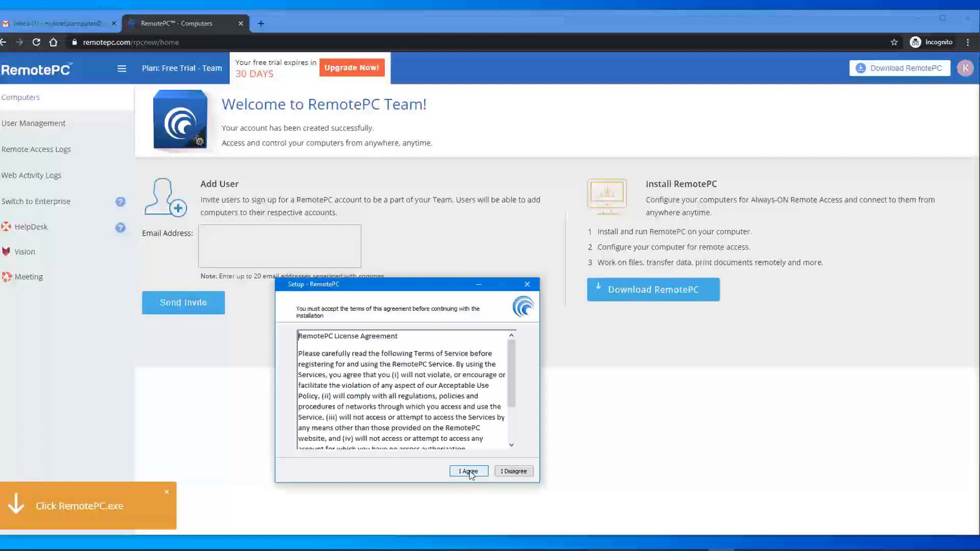
click(468, 471)
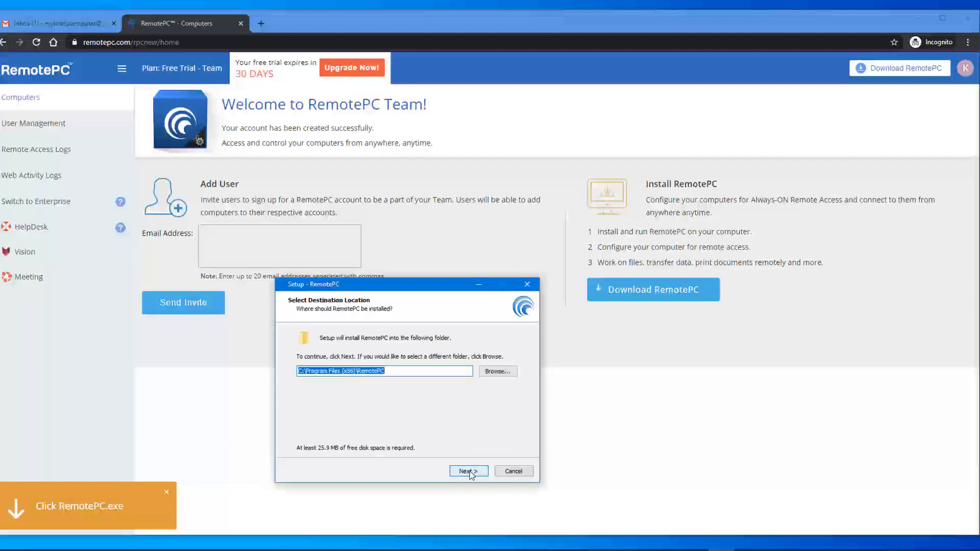
click(468, 471)
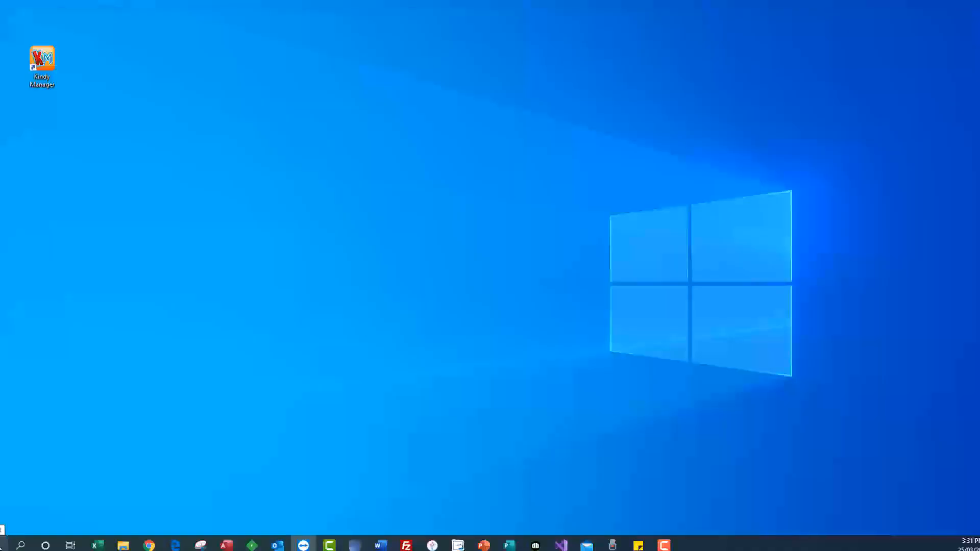
click(4, 543)
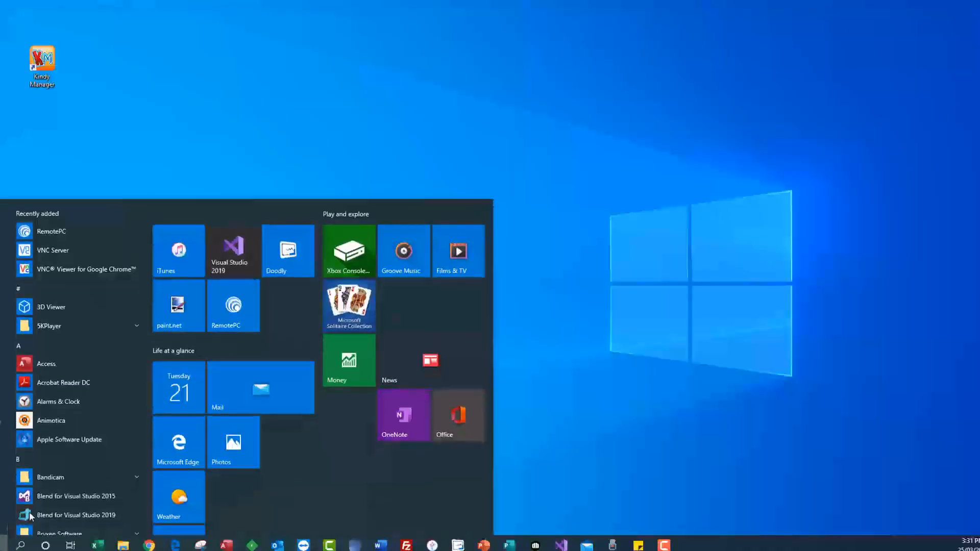
Pin RemotePC from Recently added to the taskbar via More > Pin to taskbar, then close Start
right_click(73, 232)
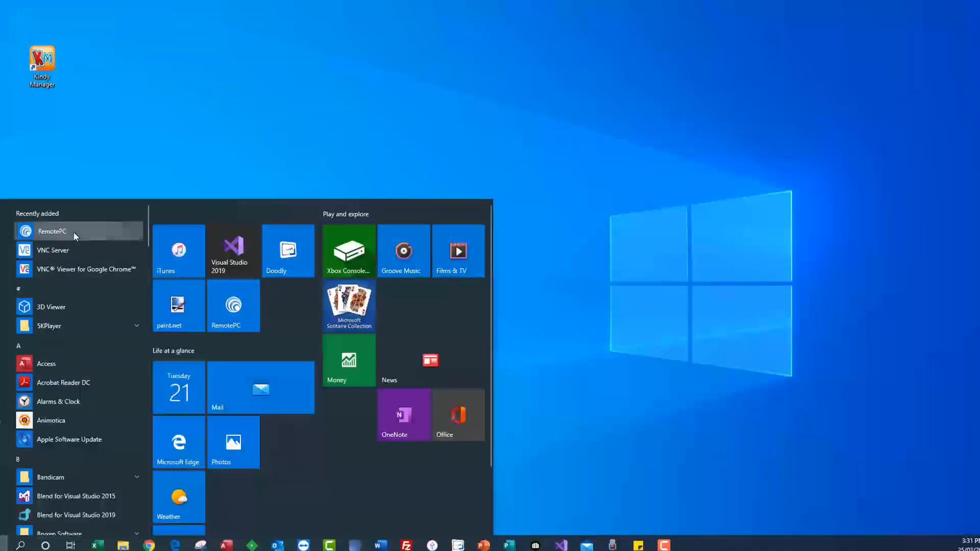
mouse_move(105, 259)
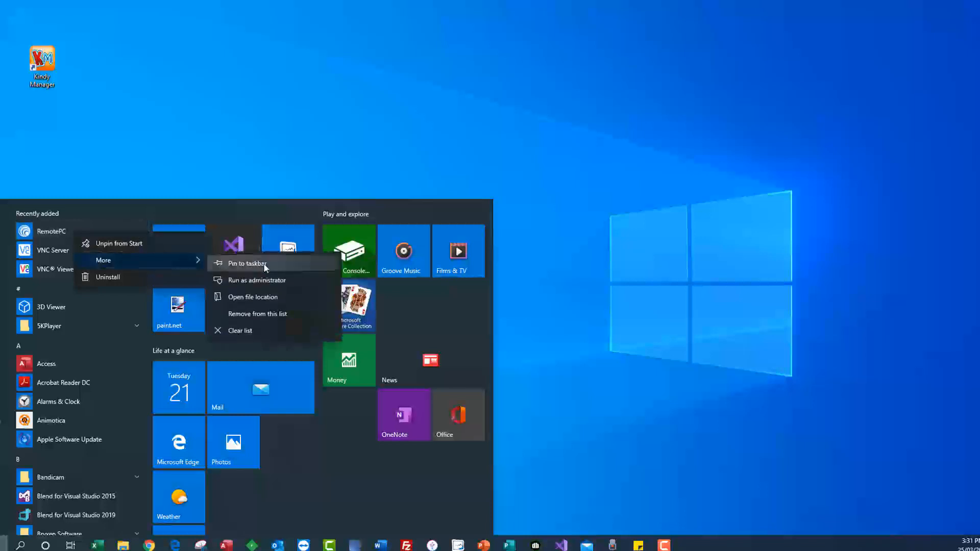
click(295, 263)
click(530, 307)
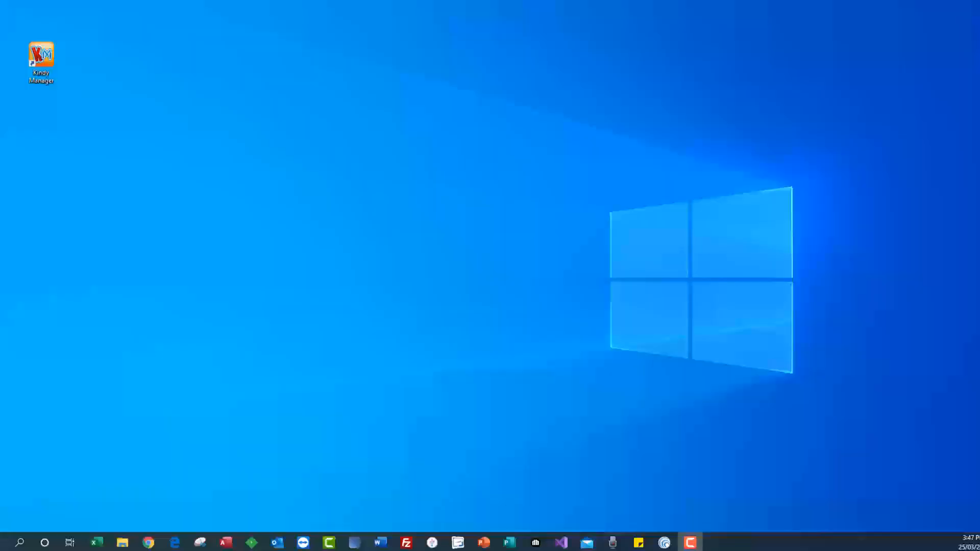
Launch RemotePC from the taskbar and log in with the new account's e-mail and password
click(663, 543)
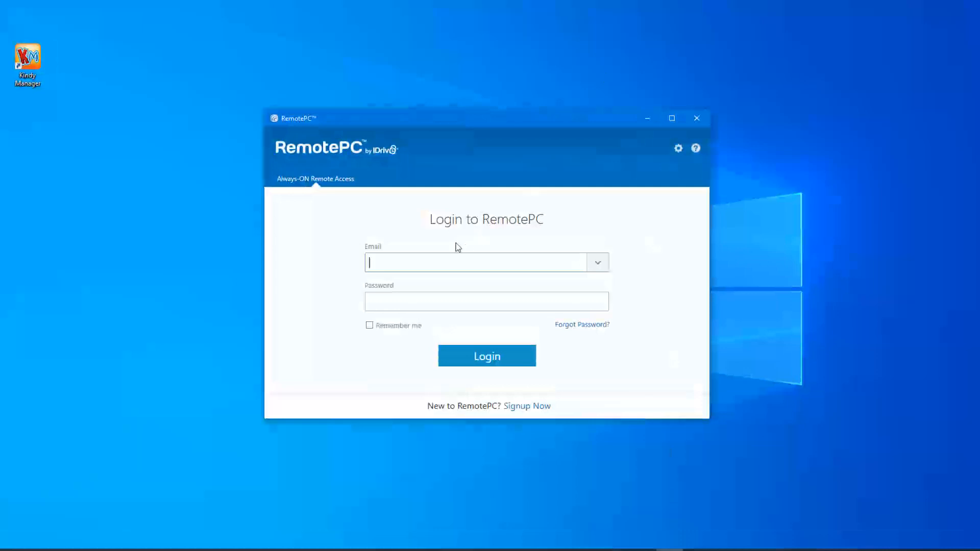
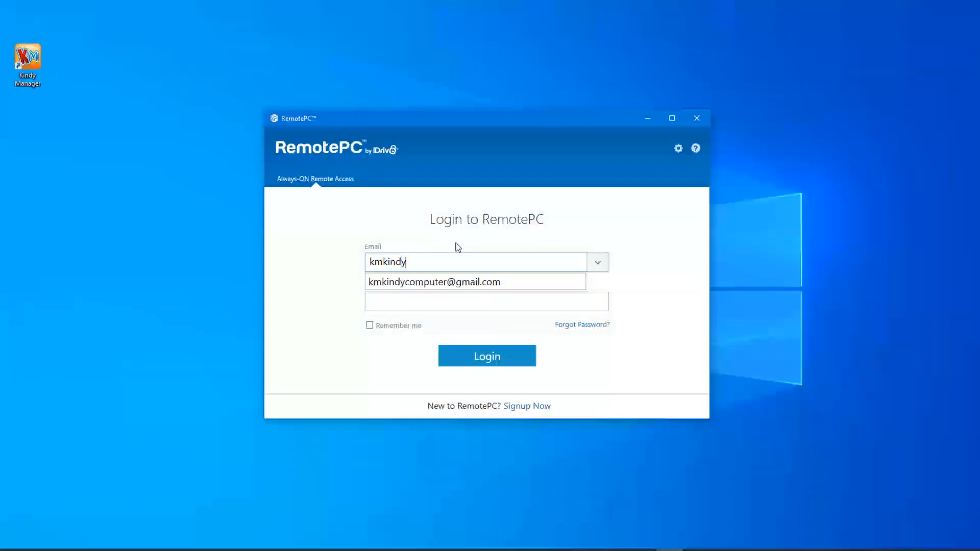
click(482, 282)
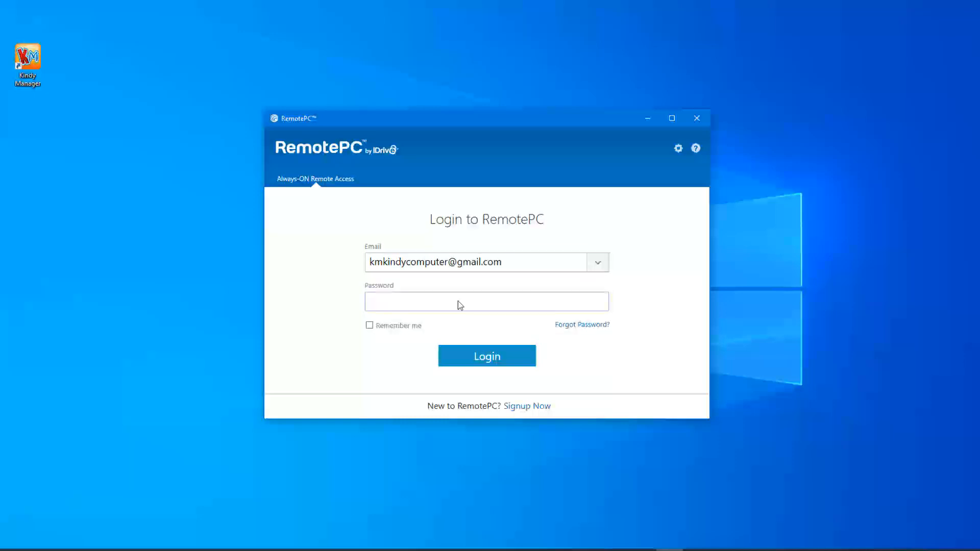
text(•••••••••)
click(489, 359)
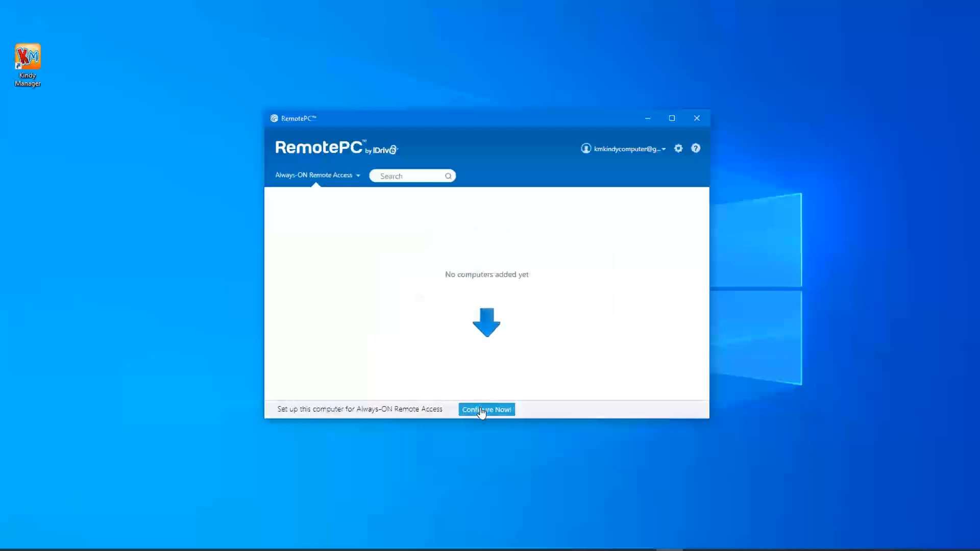
Enable Always-ON access for this PC as Kindy Computer, entering and confirming the personal key
click(481, 411)
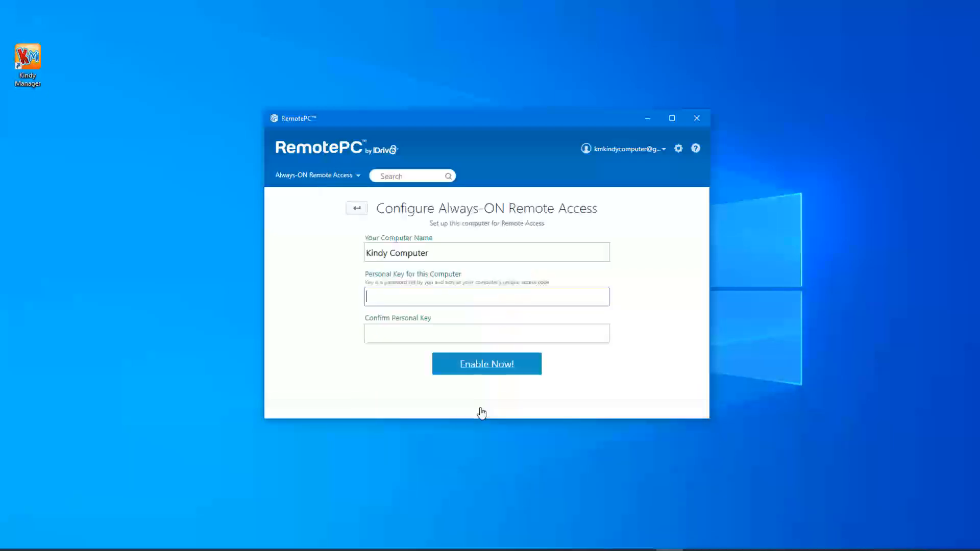
text(•••••••••)
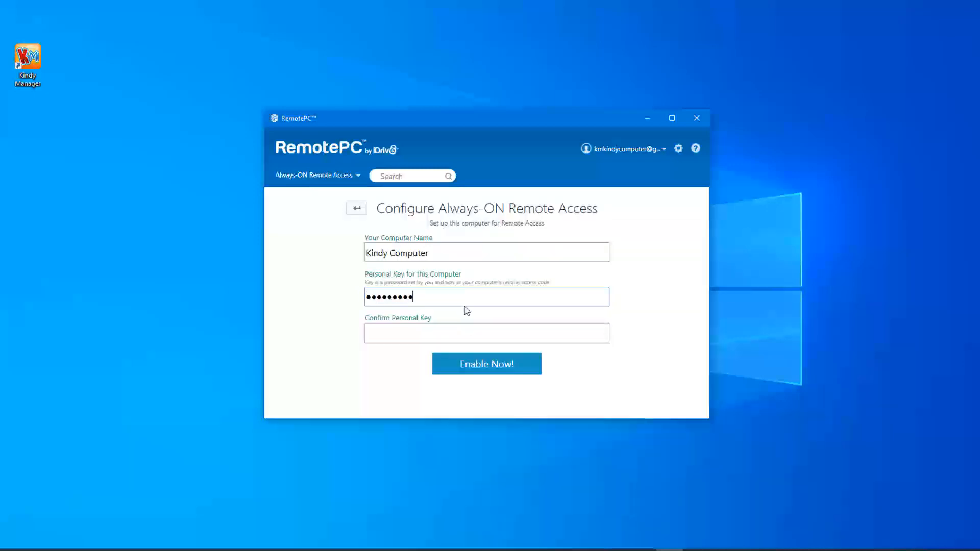
click(450, 336)
text(•••••••)
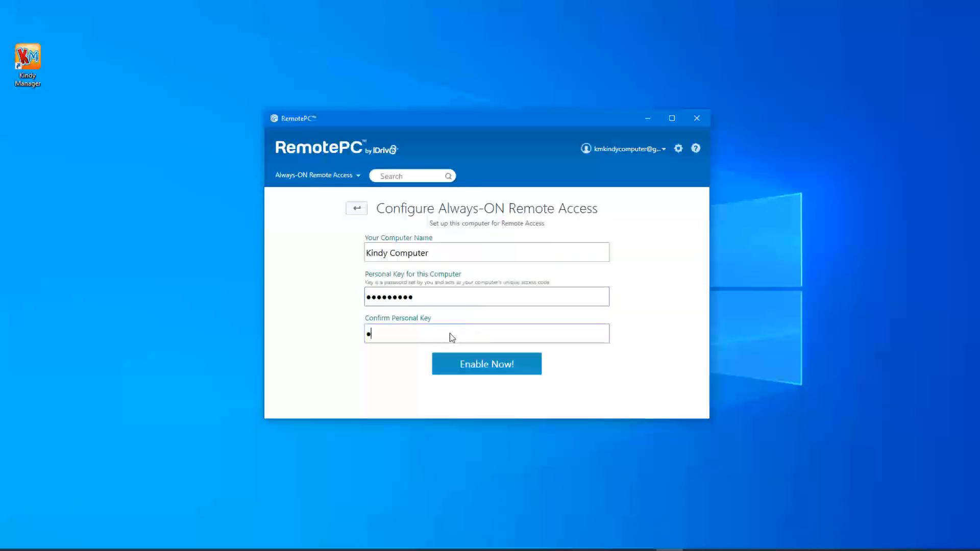
text(••)
click(488, 365)
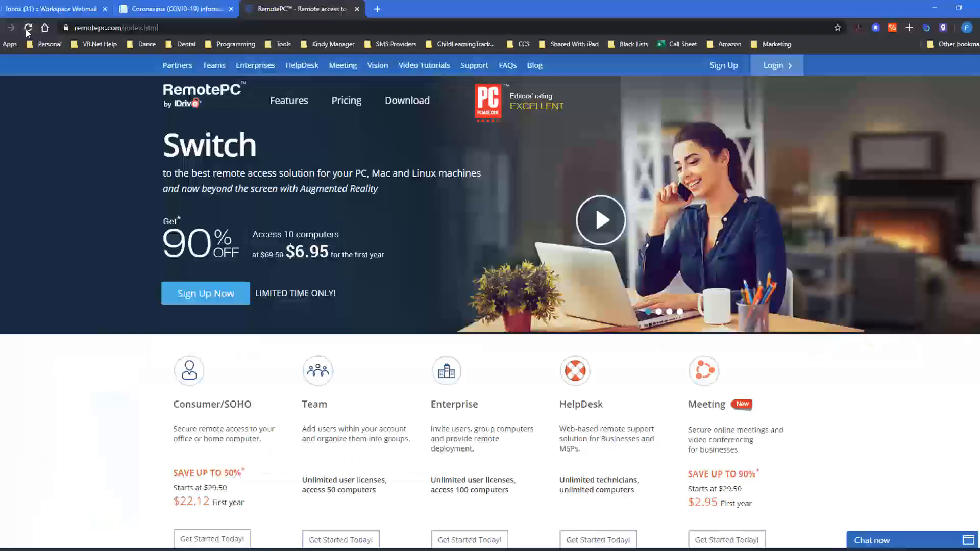
Download the Windows installer RemotePC (9).exe from remotepc.com's download page and show its options
click(28, 29)
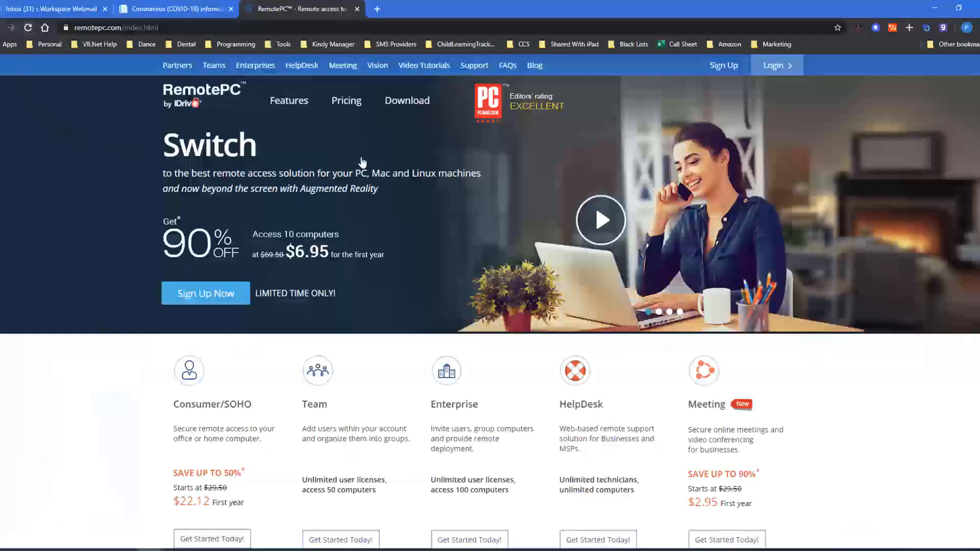
click(408, 105)
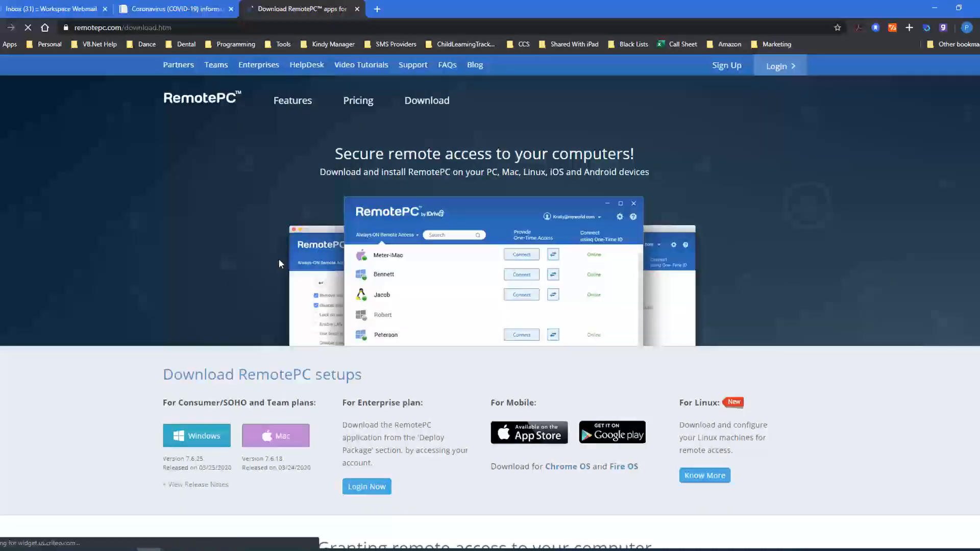
click(199, 434)
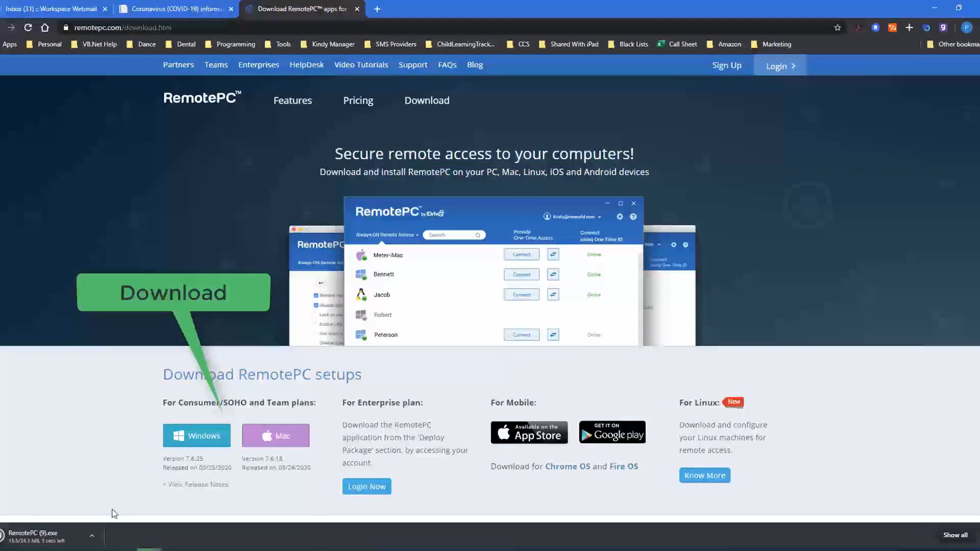
click(95, 537)
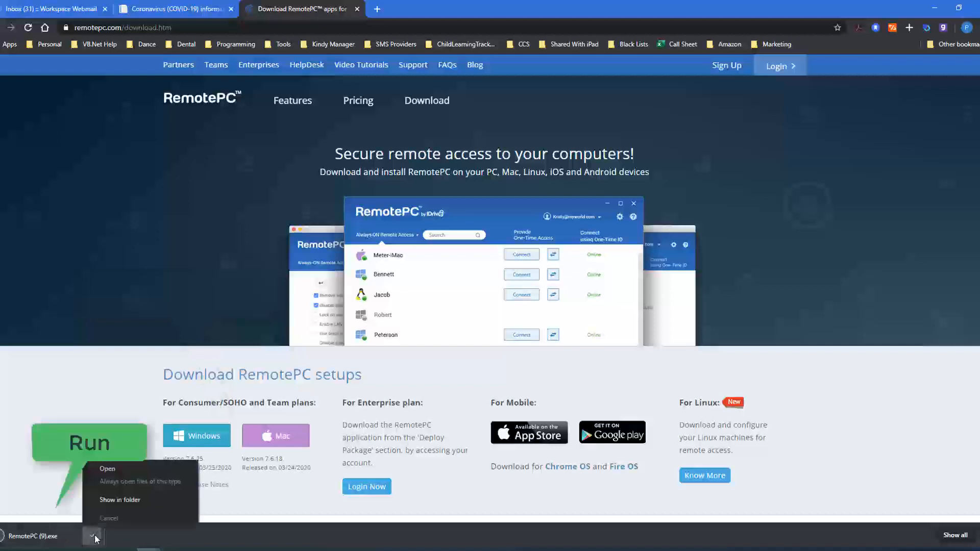
Run the downloaded RemotePC installer, accept the licence, and install to C:\Program Files (x86)\RemotePC
click(125, 467)
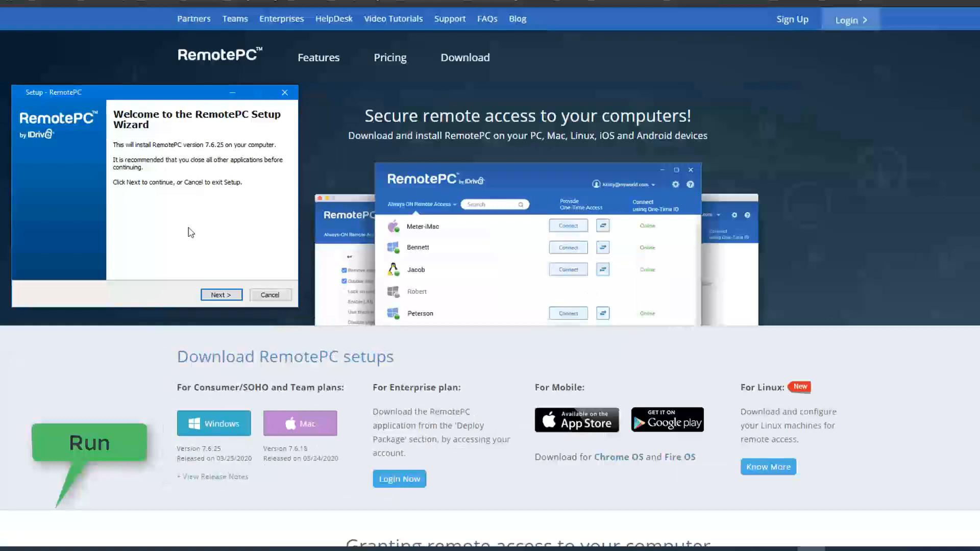
click(215, 295)
click(215, 295)
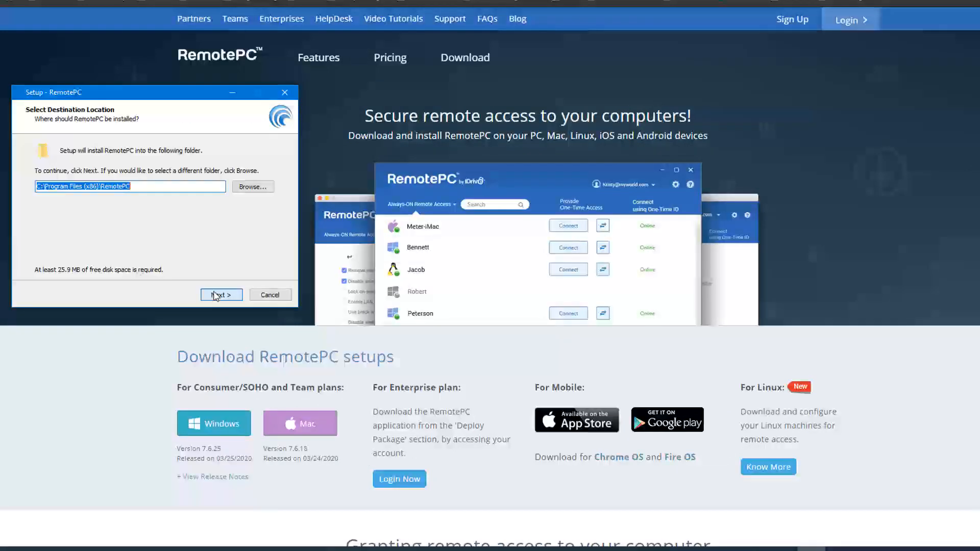
click(215, 295)
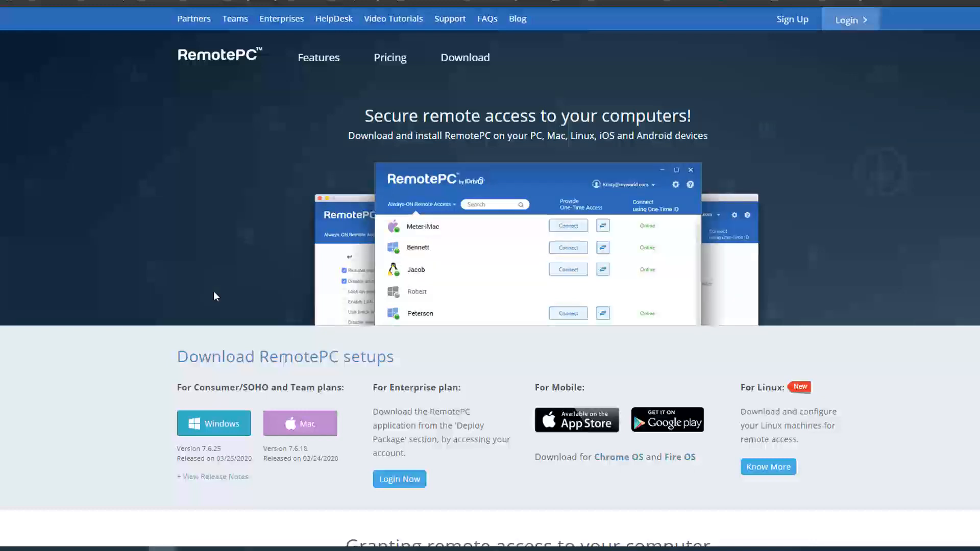
Log in to the RemotePC account with the suggested account e-mail and its password
text(kmkin)
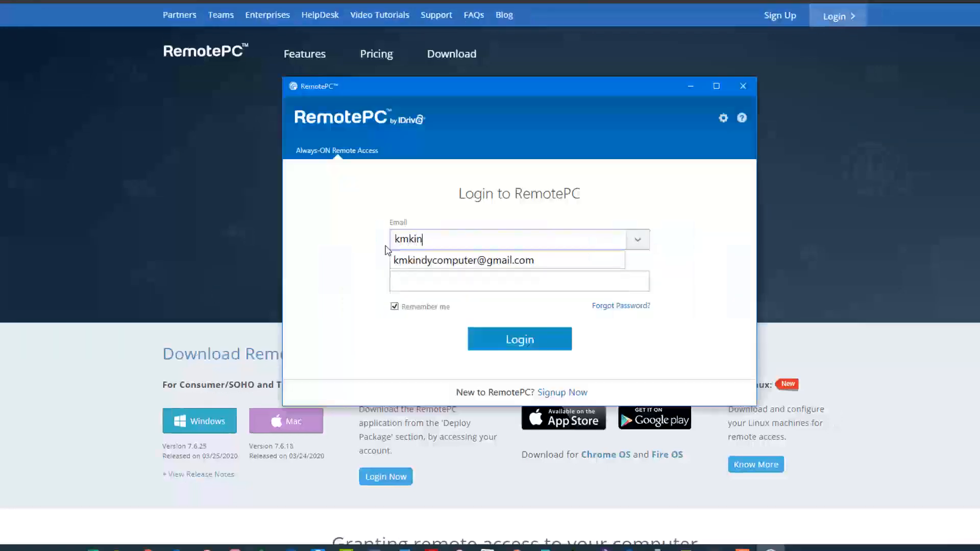
click(433, 261)
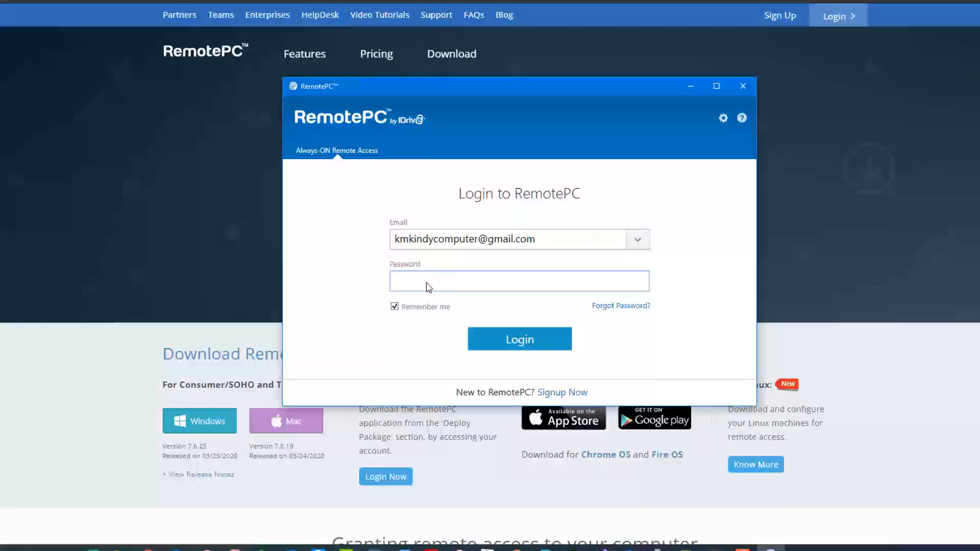
text(•••••••••)
click(532, 340)
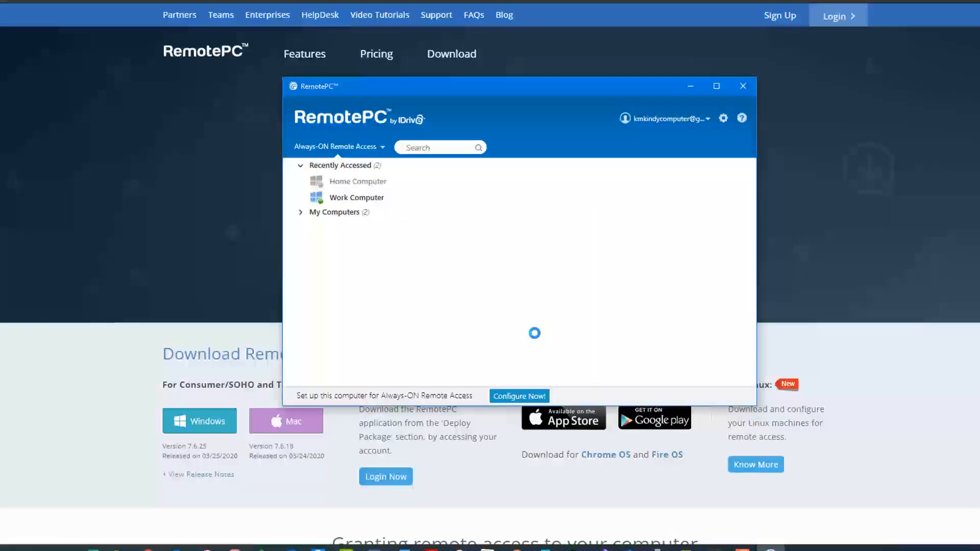
Connect to Work Computer by entering its Personal Key to open the remote session
mouse_move(383, 203)
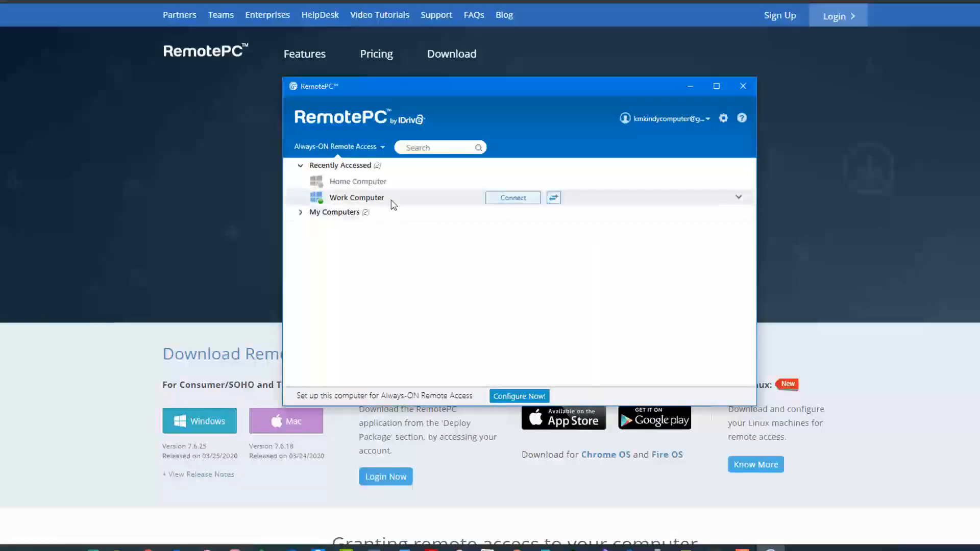
click(513, 199)
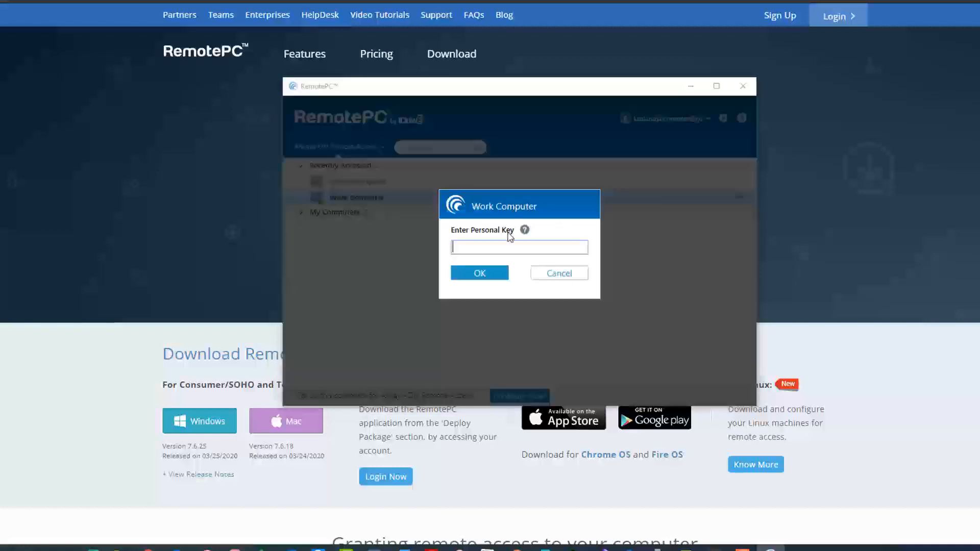
text(*********)
click(486, 273)
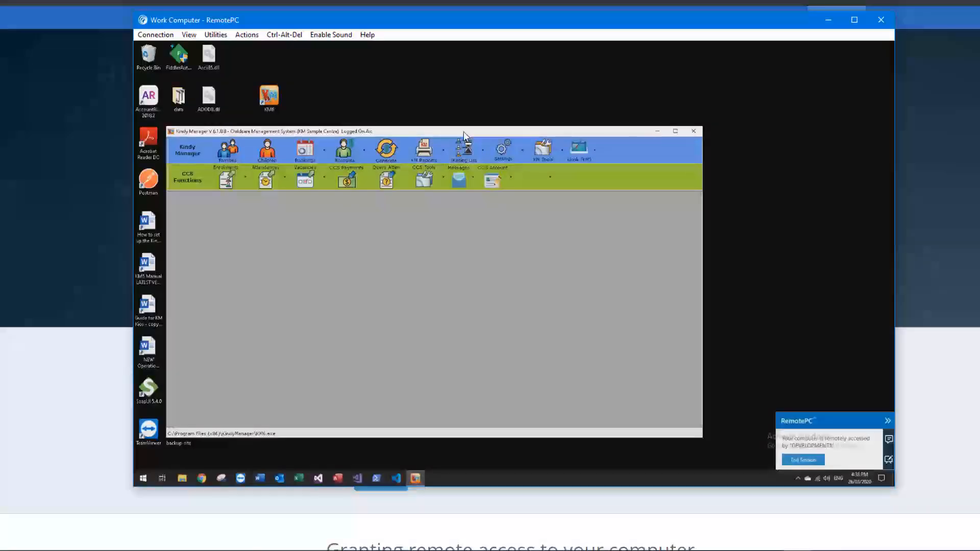
drag(457, 136, 470, 135)
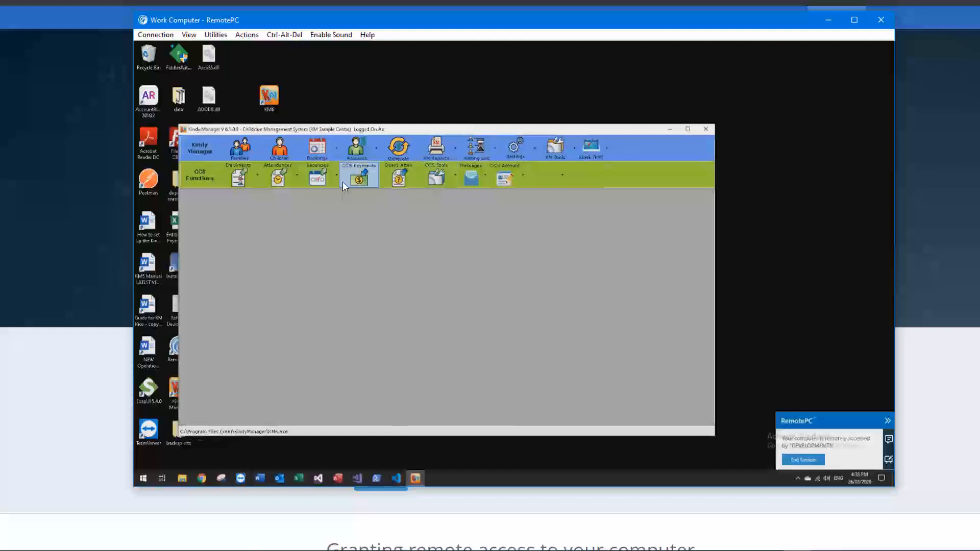
click(357, 149)
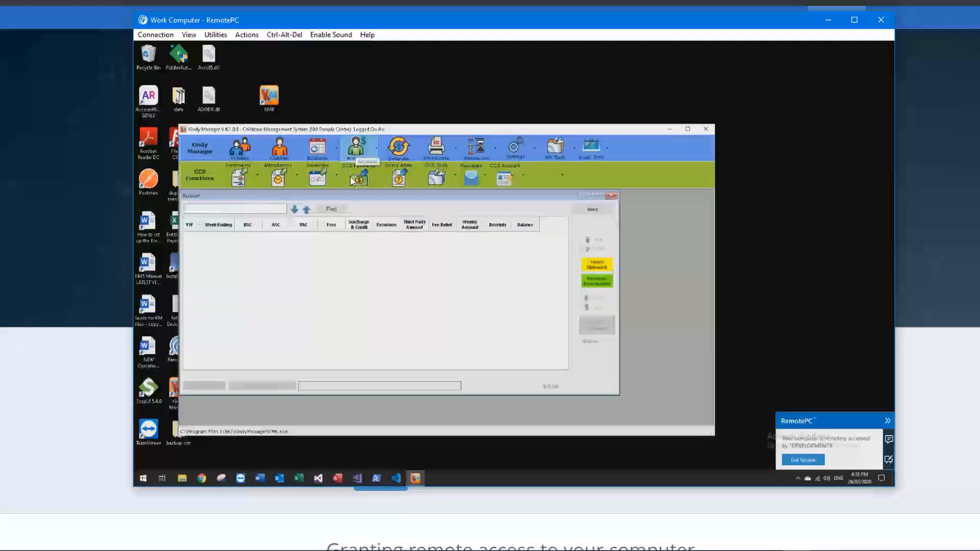
click(294, 210)
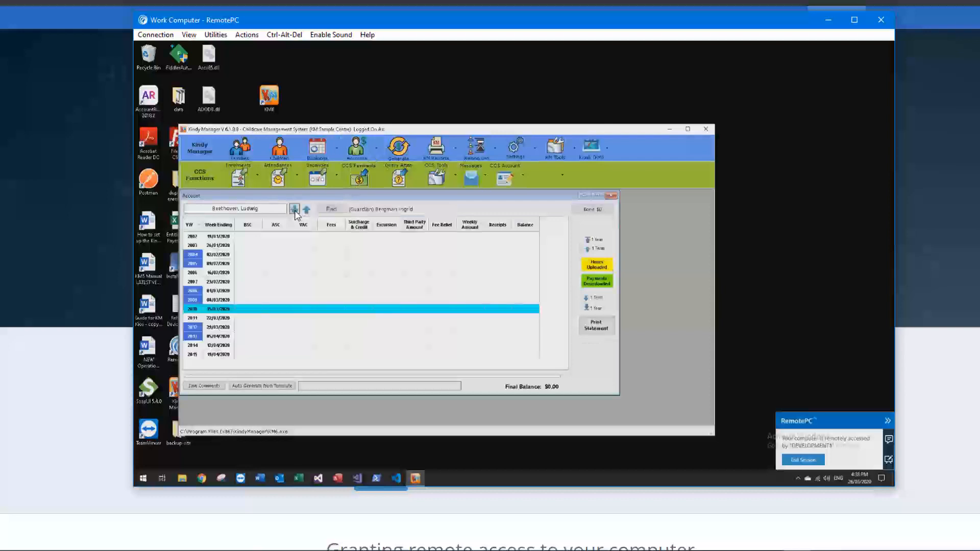
click(611, 196)
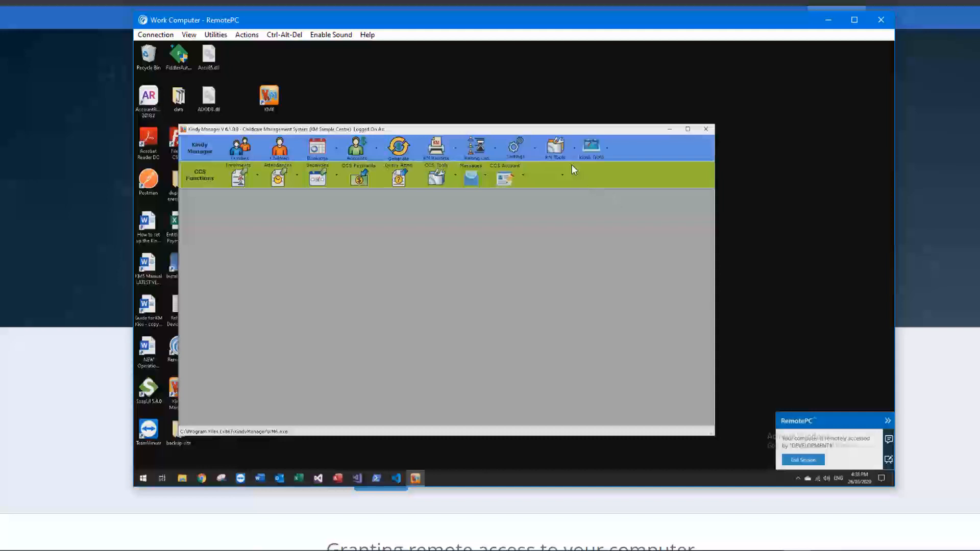
click(554, 148)
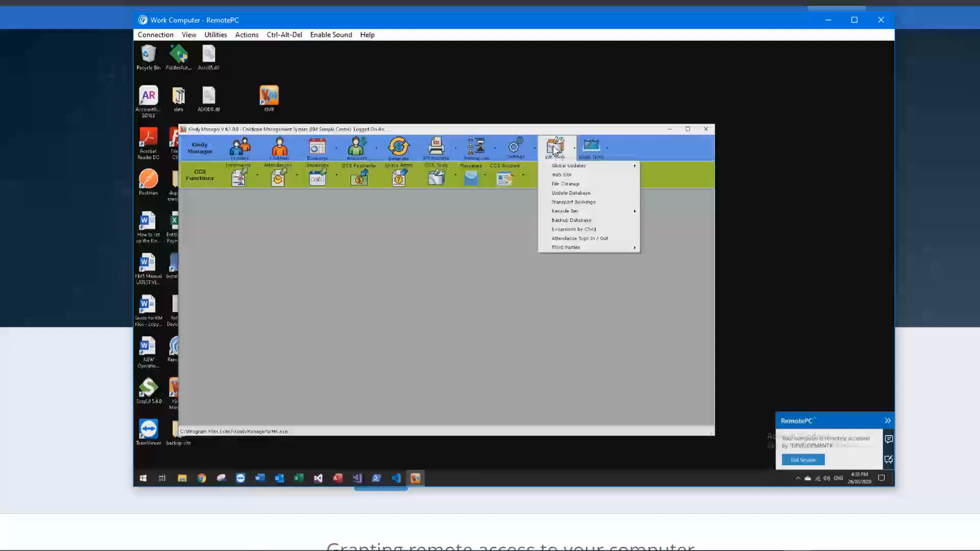
click(580, 221)
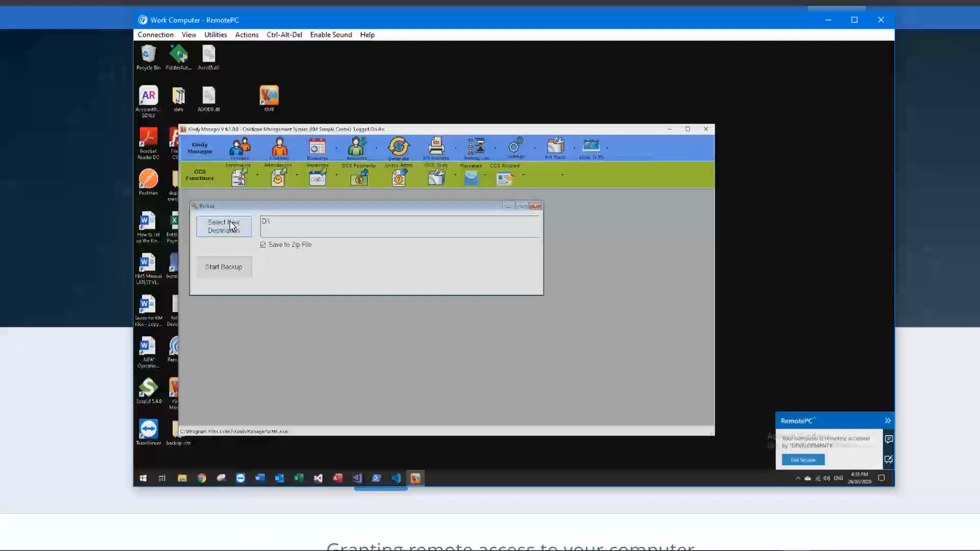
click(536, 206)
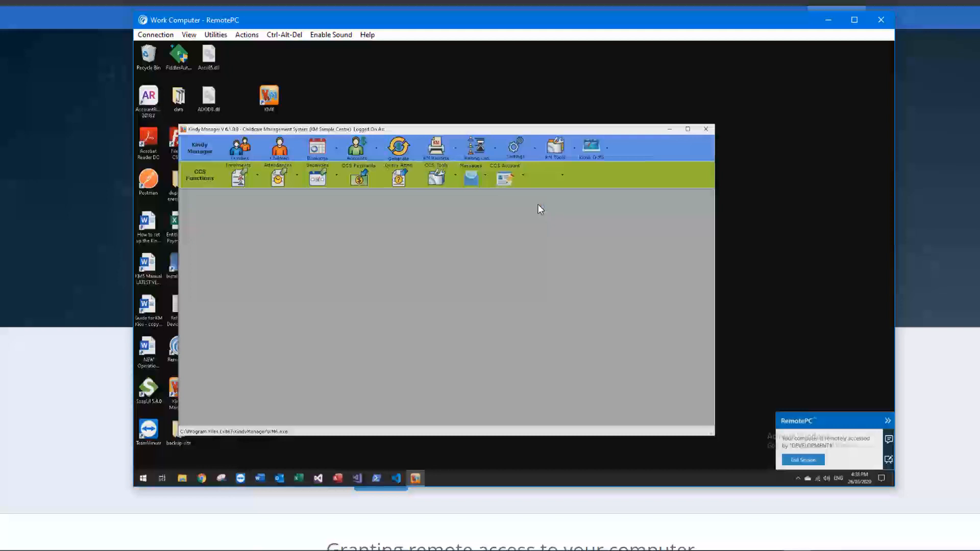
click(436, 149)
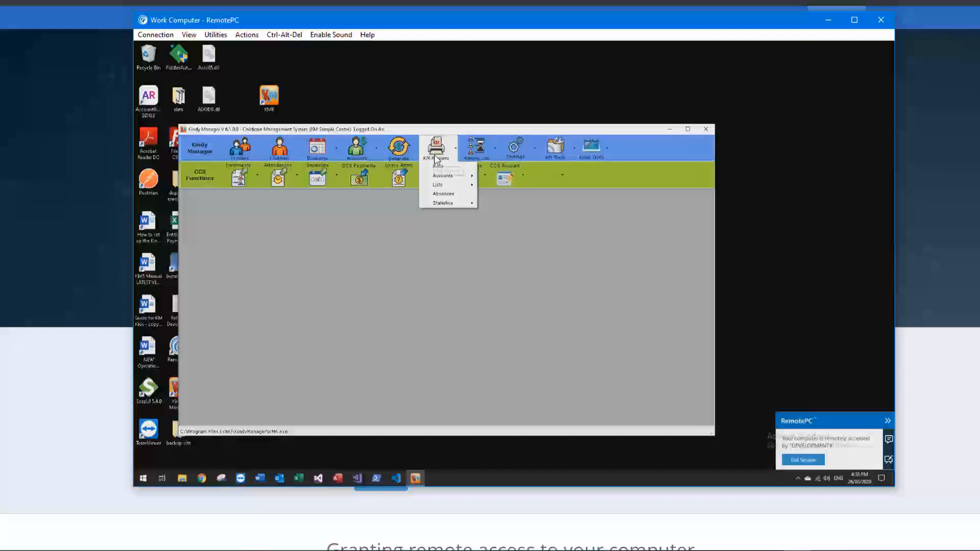
mouse_move(444, 176)
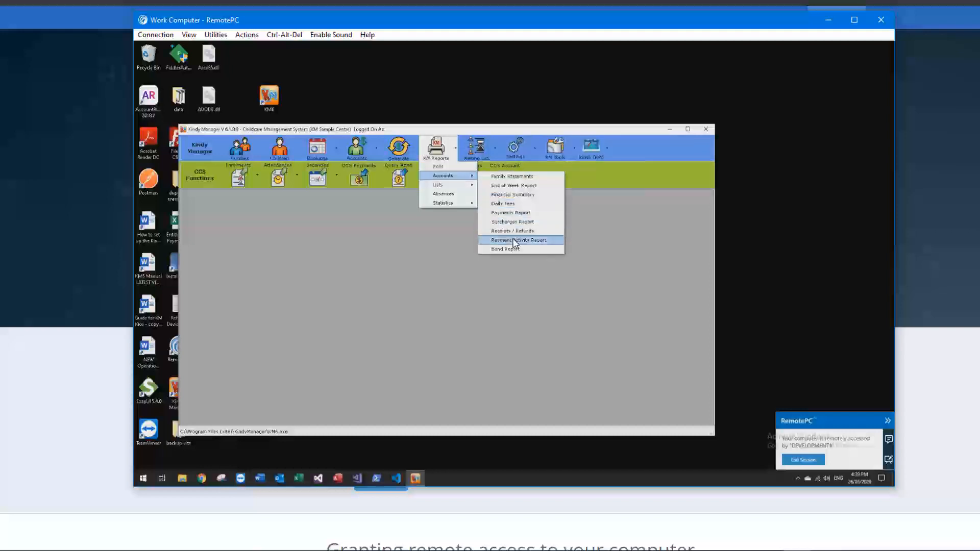
click(439, 154)
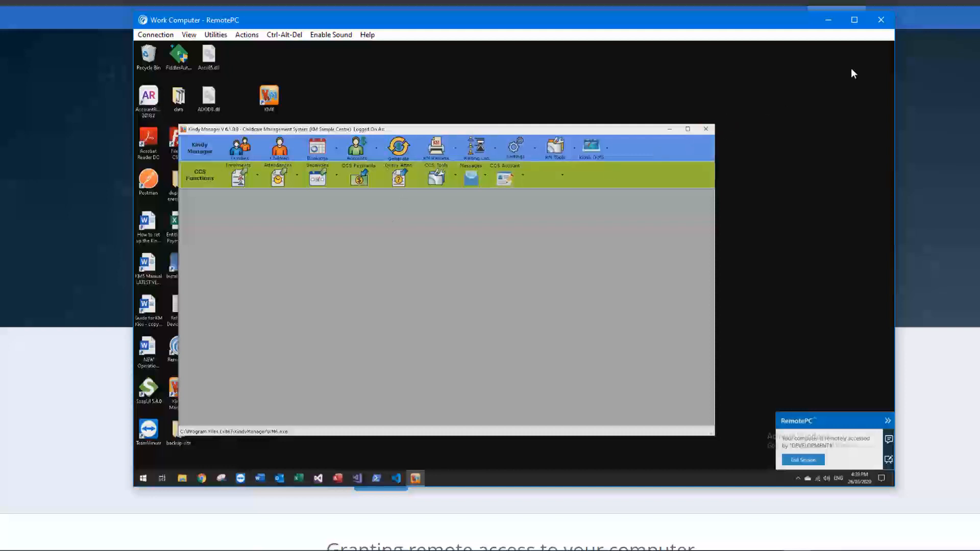
End the Work Computer remote session, confirming with OK, and close the RemotePC app
click(879, 19)
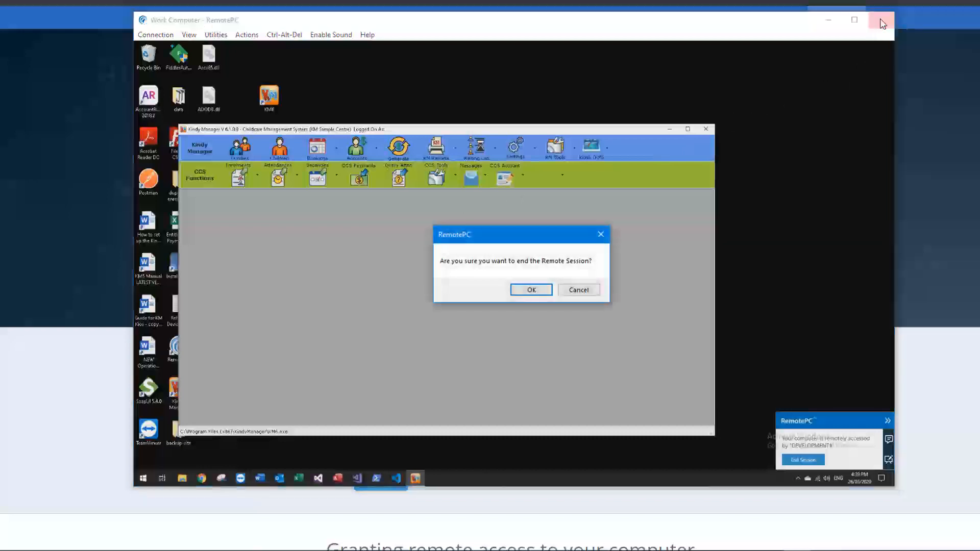
click(531, 290)
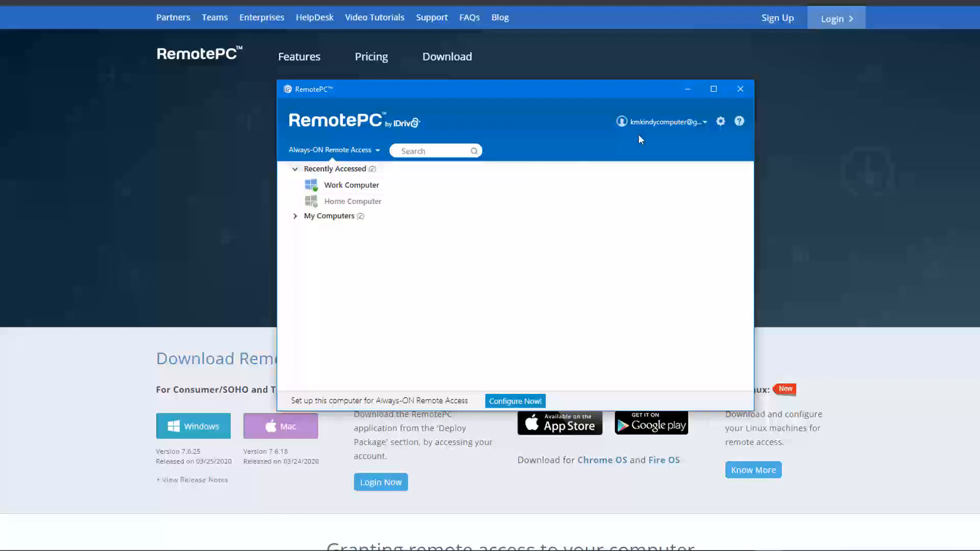
click(740, 90)
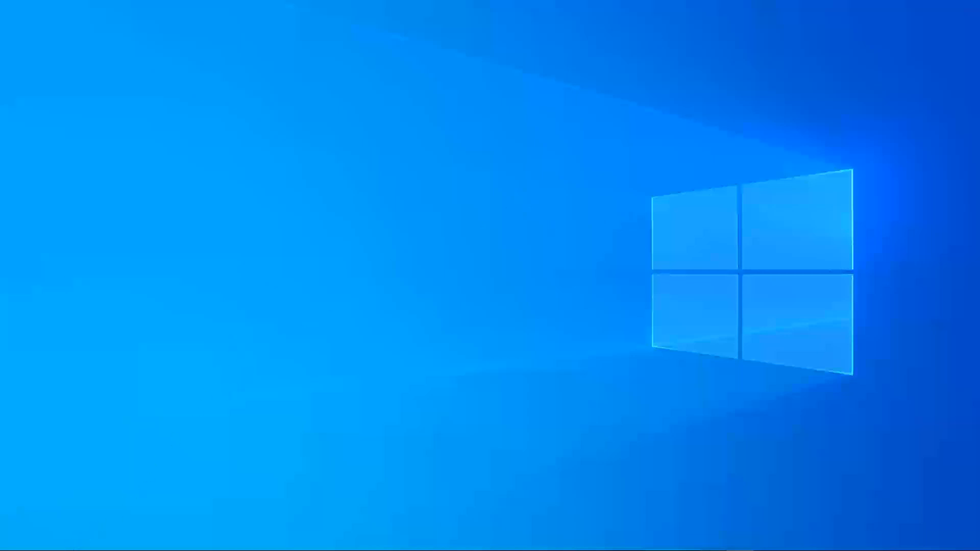
Drag RemotePC from the Start menu onto the desktop as a shortcut, then agree to the sign-up terms
key(super)
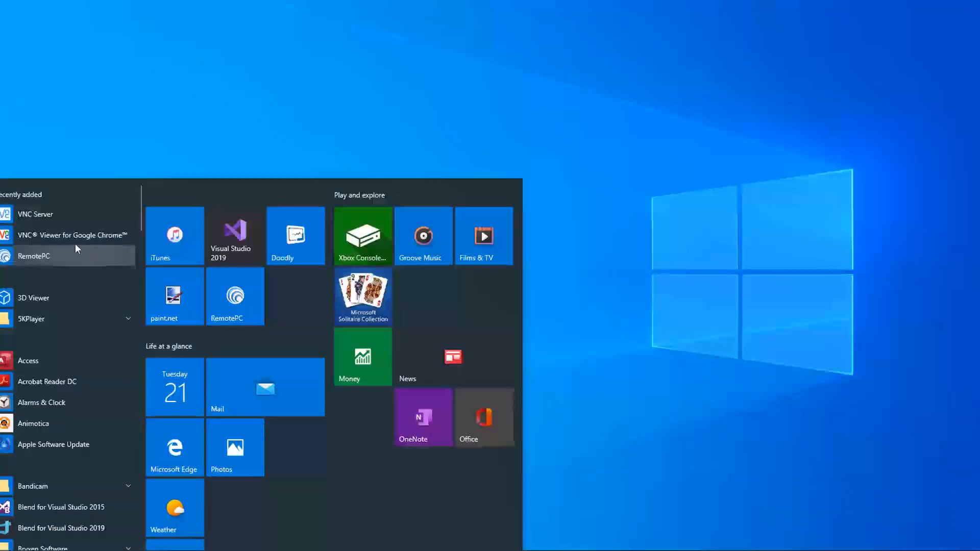
right_click(55, 256)
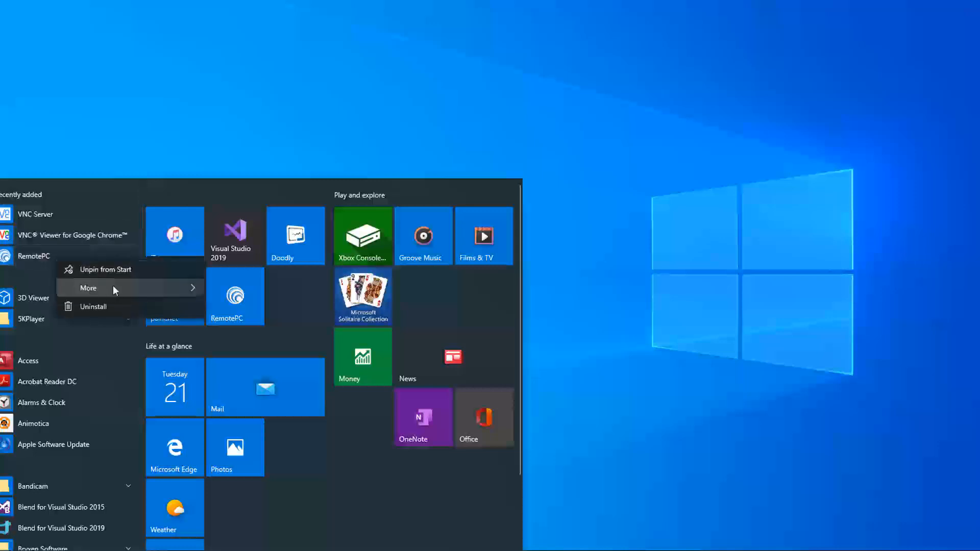
mouse_move(114, 288)
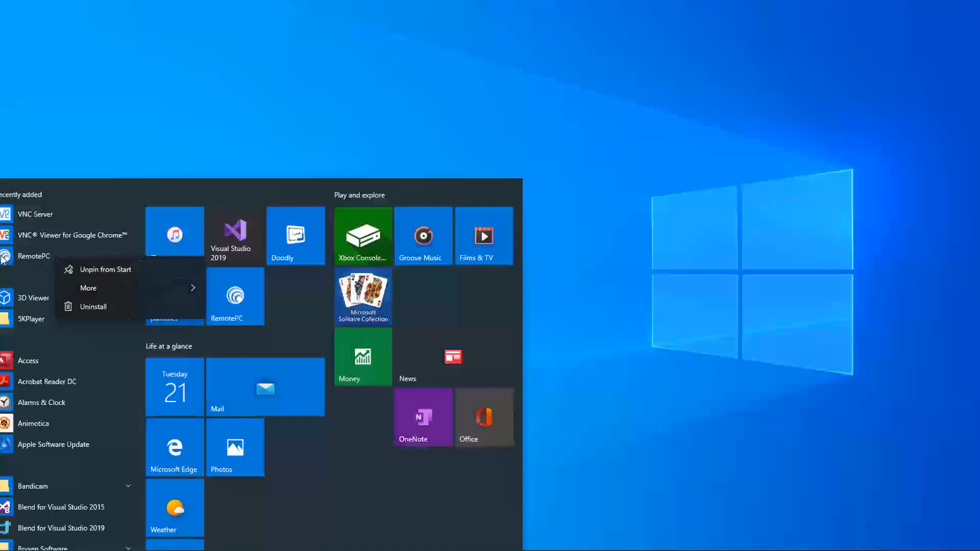
click(46, 255)
drag(46, 256, 136, 131)
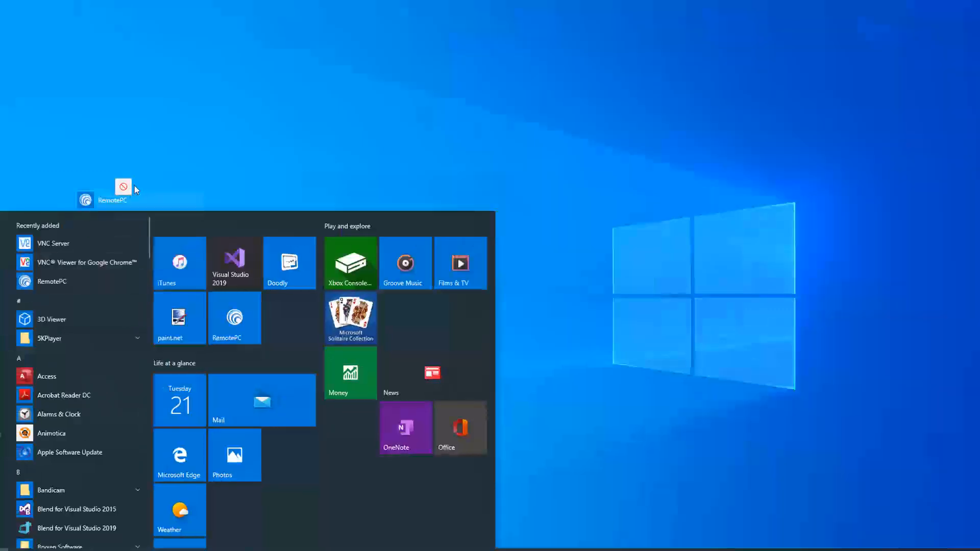
drag(145, 166, 145, 166)
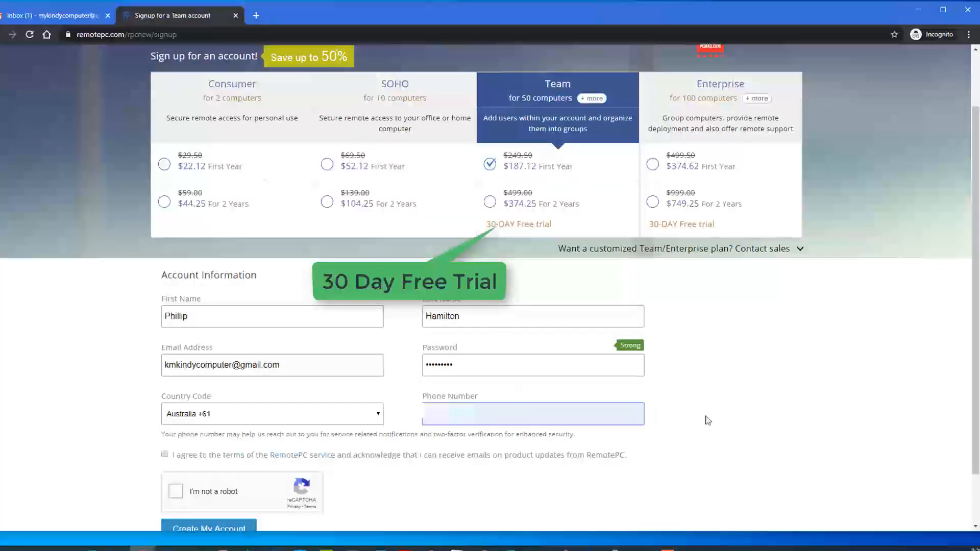
click(165, 457)
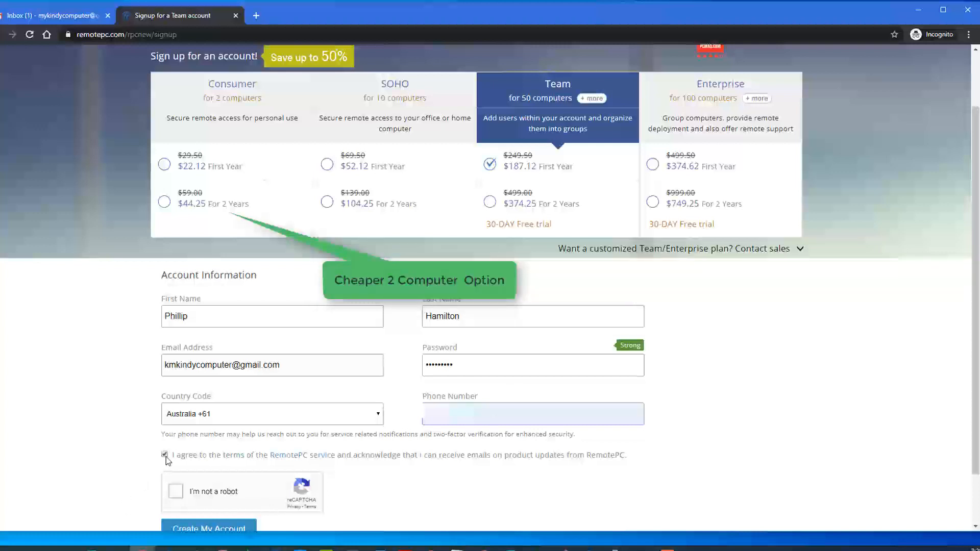